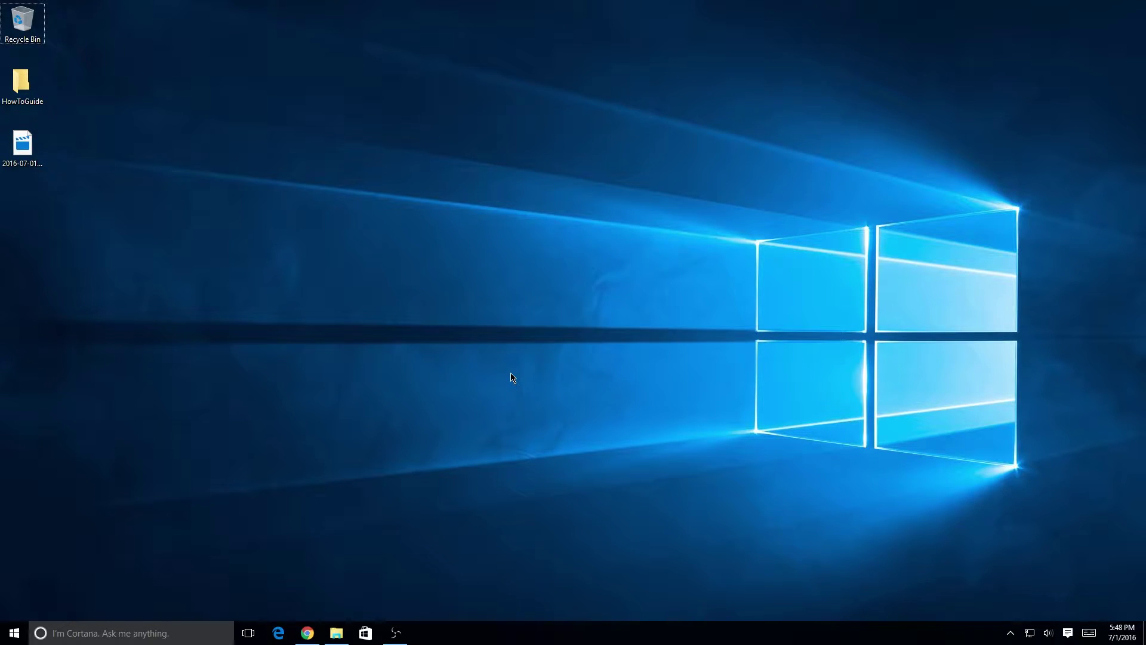
- Check the PC's basic system information, then close the System window
{"action": "key", "text": "super+x"}
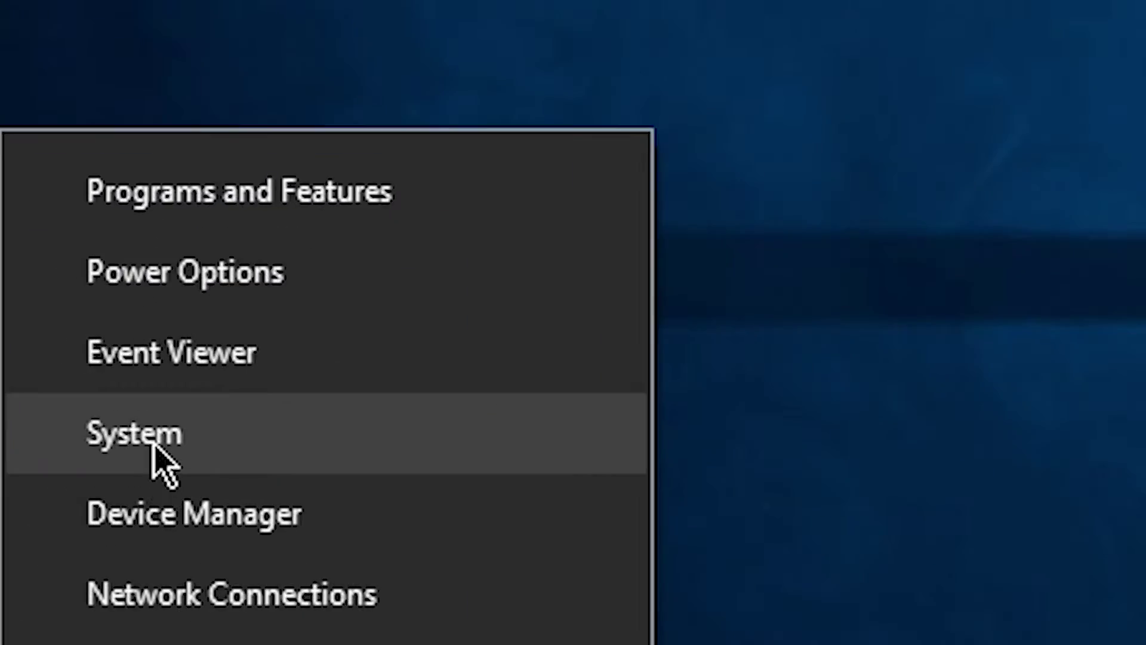
{"action": "left_click", "coordinate": [37, 371]}
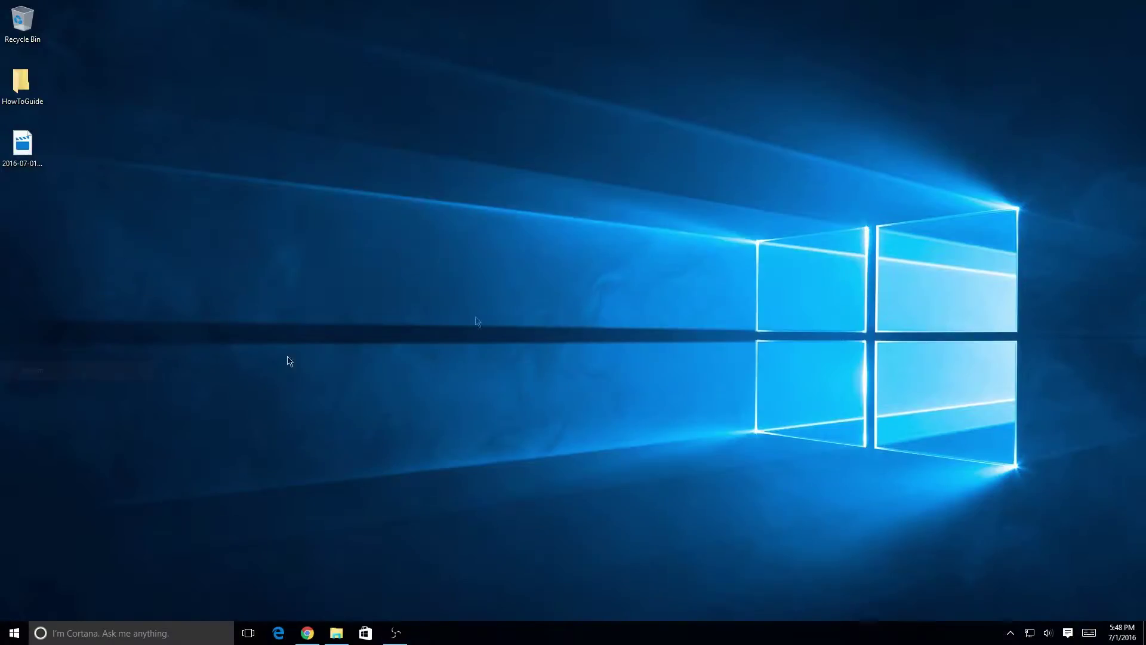
{"action": "left_click_drag", "start_coordinate": [614, 154], "coordinate": [603, 133]}
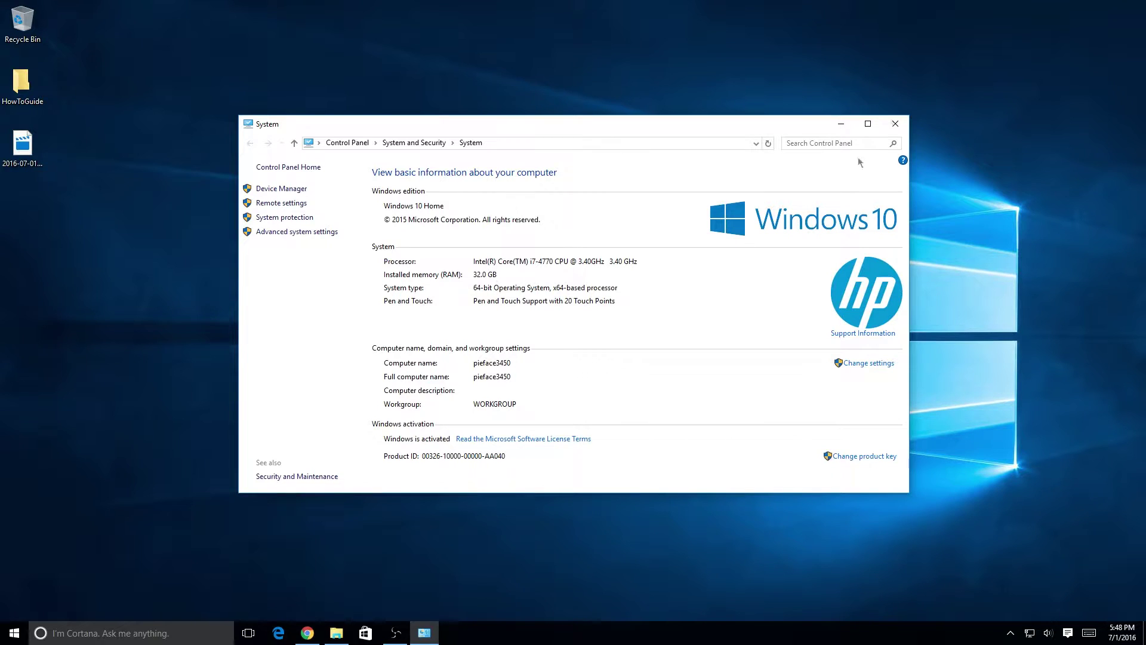
{"action": "left_click", "coordinate": [896, 123]}
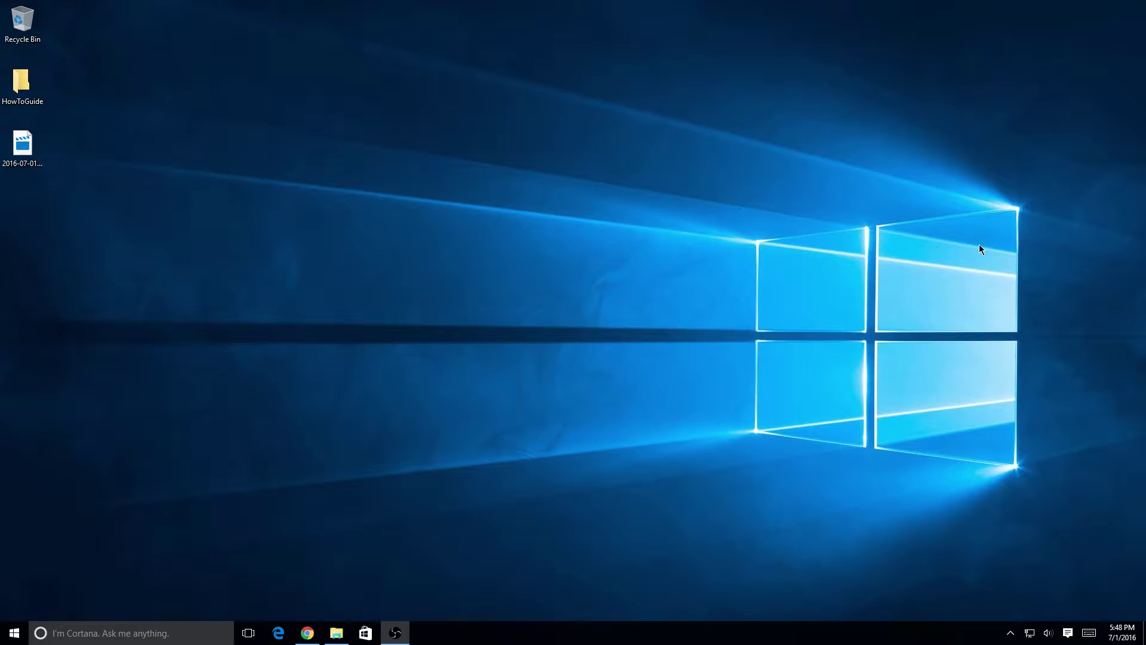
{"action": "left_click", "coordinate": [279, 640]}
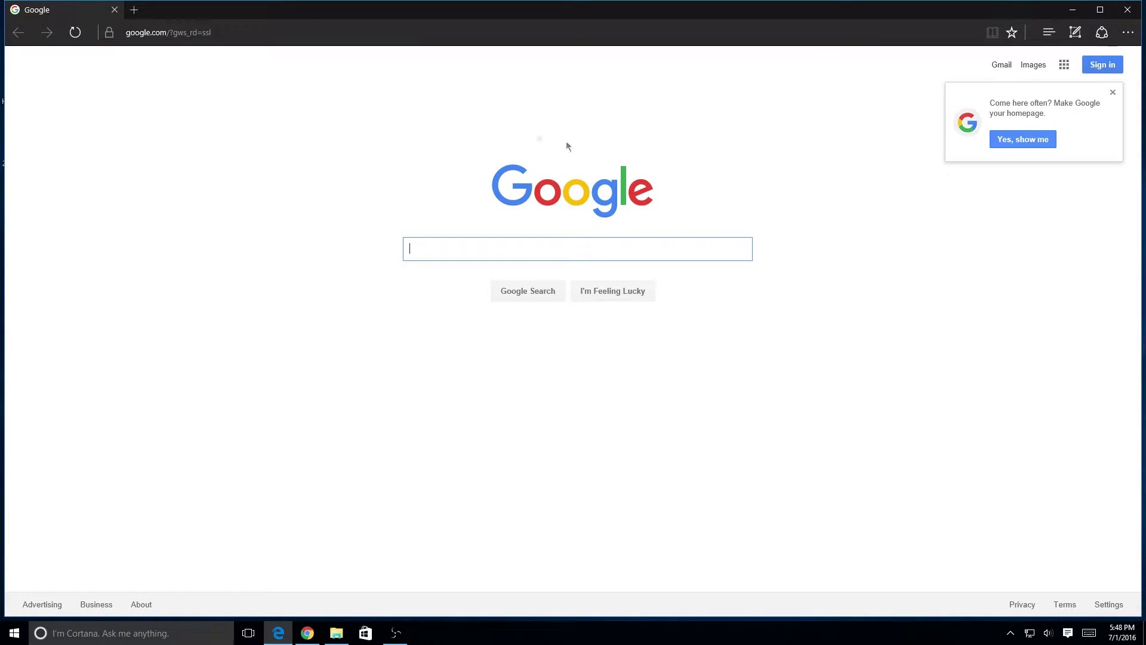
{"action": "left_click", "coordinate": [149, 33]}
{"action": "type", "text": "ww."}
{"action": "key", "text": "BackSpace"}
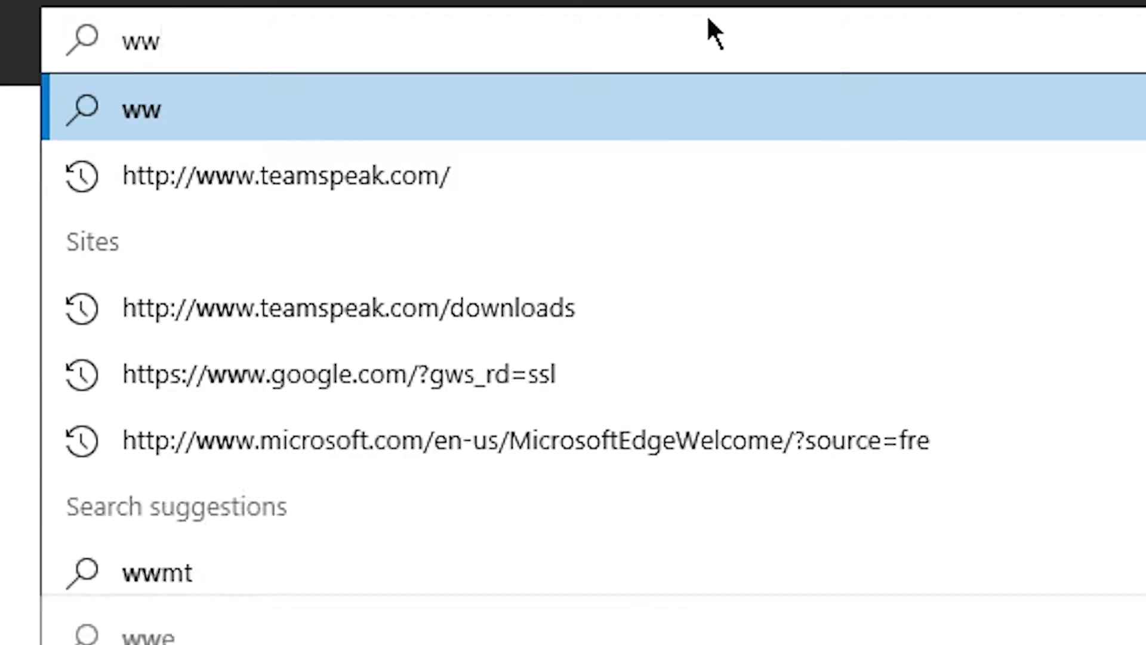
{"action": "type", "text": "w.teamspeak.com/downloads"}
{"action": "key", "text": "Return"}
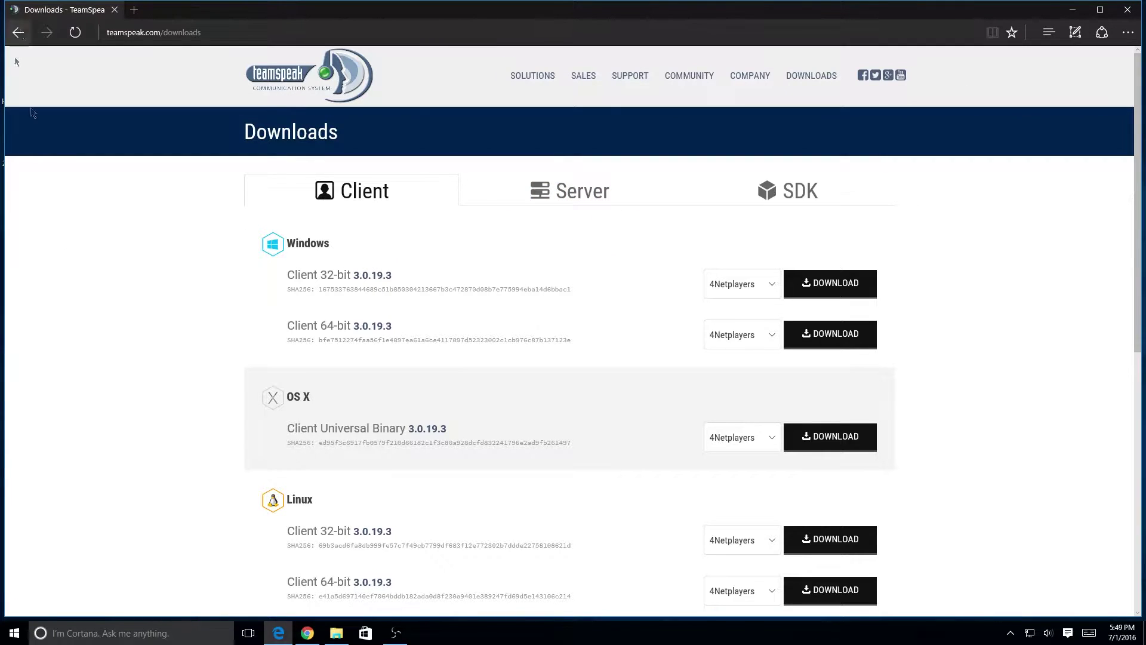
{"action": "scroll", "coordinate": [520, 299], "scroll_direction": "down", "scroll_amount": 4}
{"action": "scroll", "coordinate": [518, 295], "scroll_direction": "up", "scroll_amount": 4}
- Start the Windows 64-bit client download, cancel it, and close the browser
{"action": "left_click", "coordinate": [838, 336]}
{"action": "left_click", "coordinate": [794, 601]}
{"action": "left_click", "coordinate": [1125, 10]}
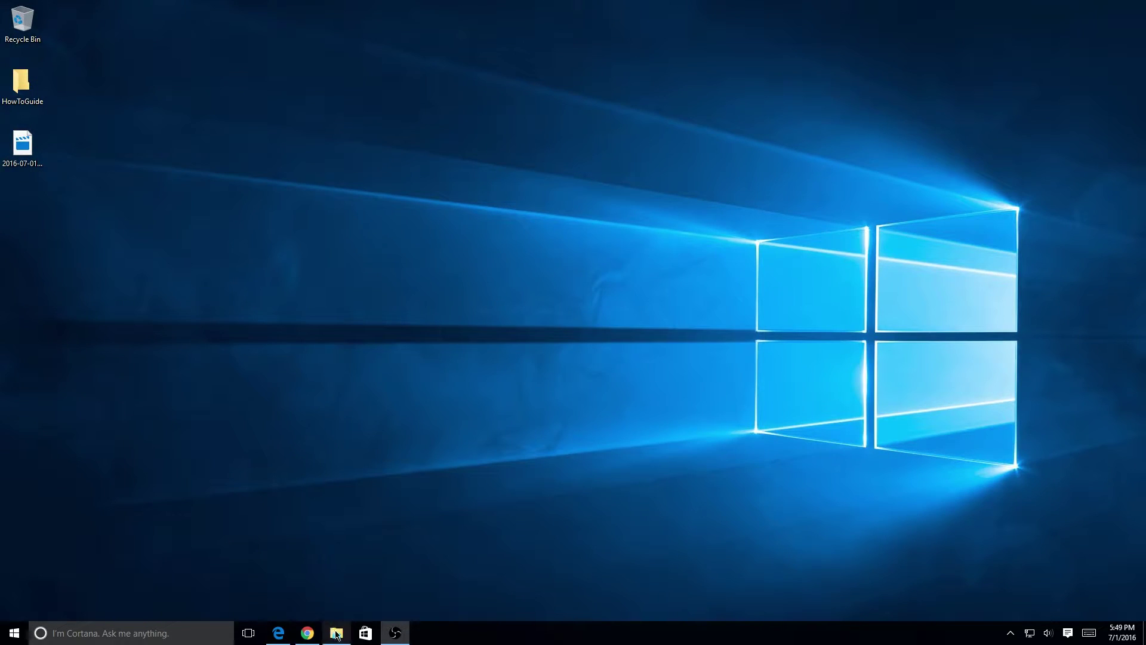
- Search Downloads for 'TeamSpeak3' and run TeamSpeak3-Client-win64-3.0.19.3, approving the UAC prompt
{"action": "left_click", "coordinate": [336, 633]}
{"action": "left_click", "coordinate": [5, 638]}
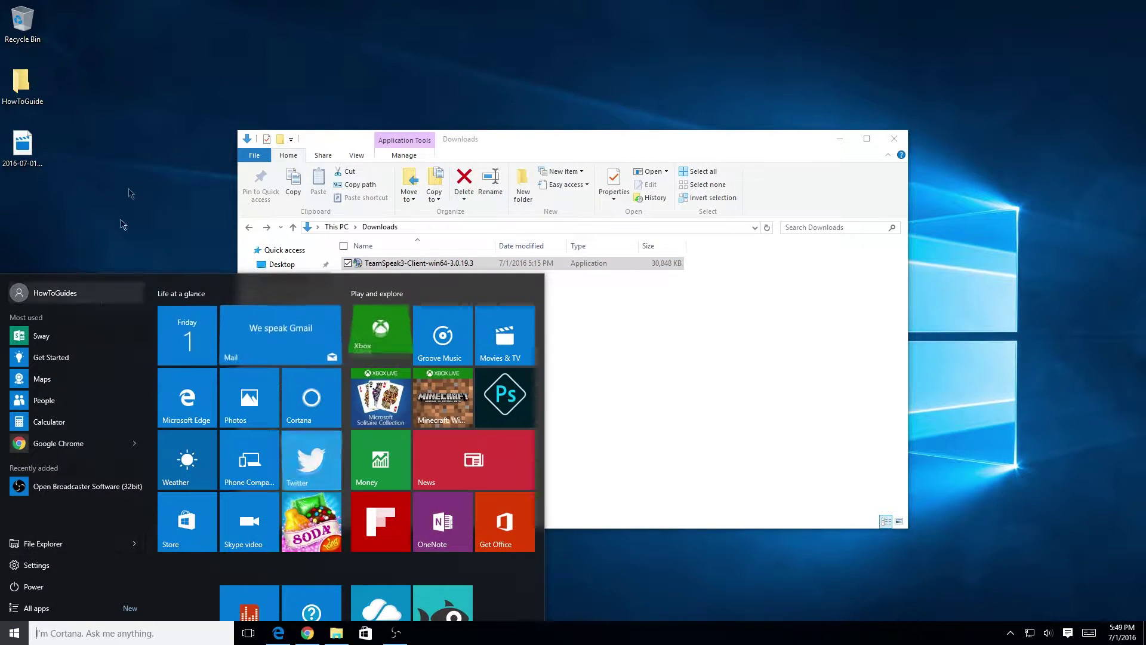
{"action": "left_click", "coordinate": [5, 636]}
{"action": "left_click", "coordinate": [423, 263]}
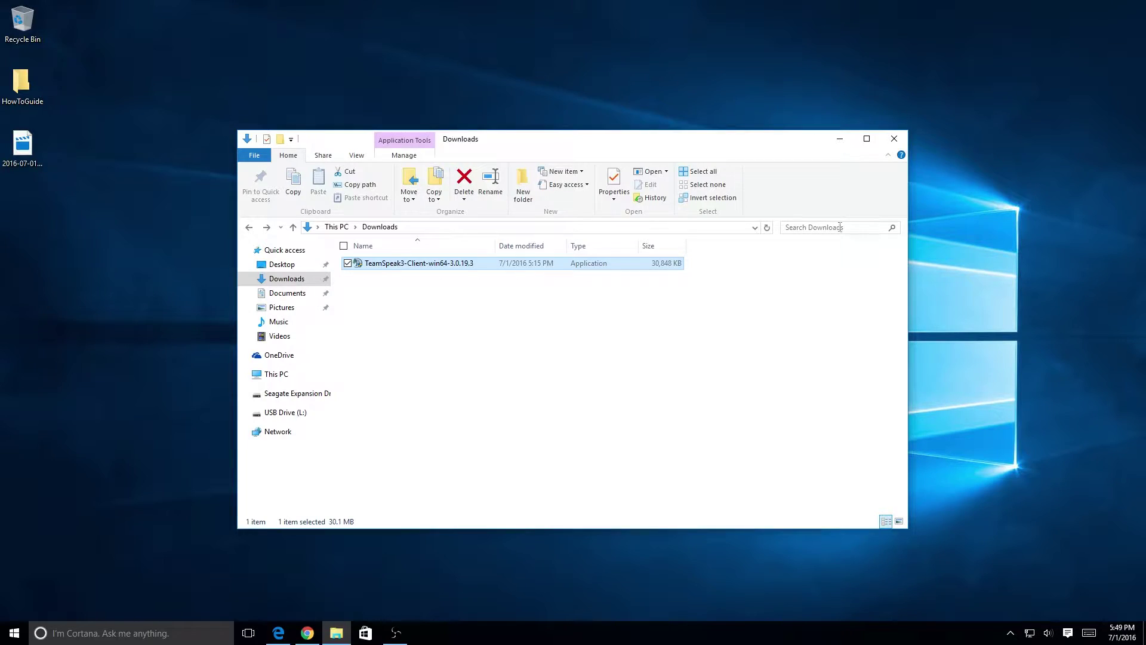
{"action": "left_click", "coordinate": [839, 228]}
{"action": "type", "text": "TeamSpeak2"}
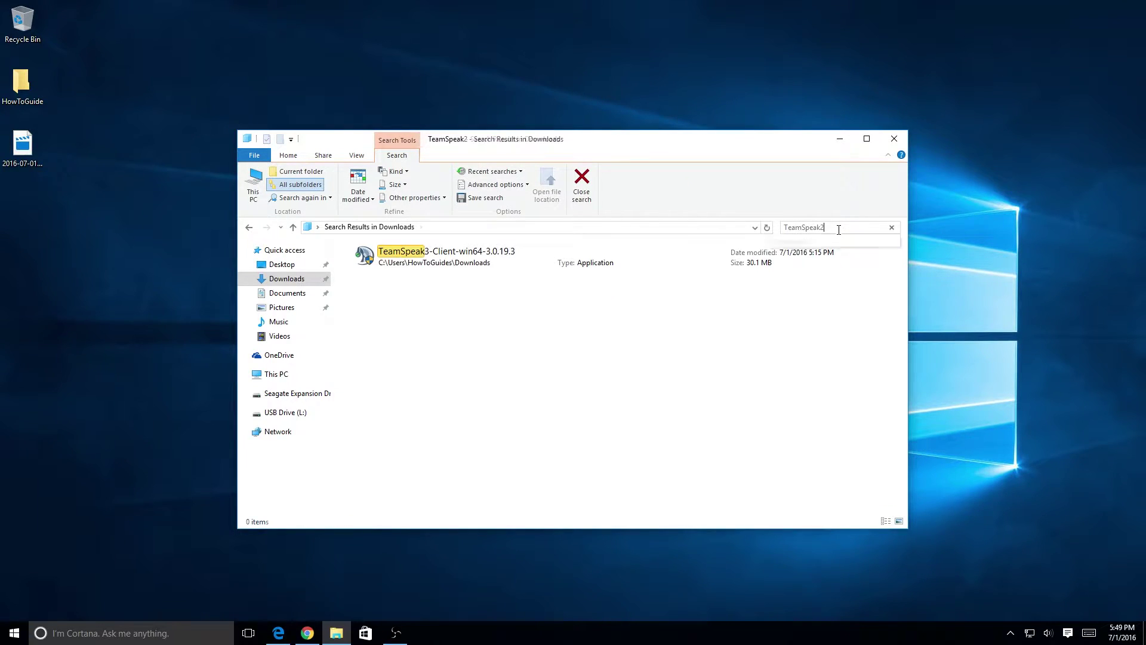
{"action": "key", "text": "BackSpace"}
{"action": "type", "text": "3"}
{"action": "left_click", "coordinate": [453, 257]}
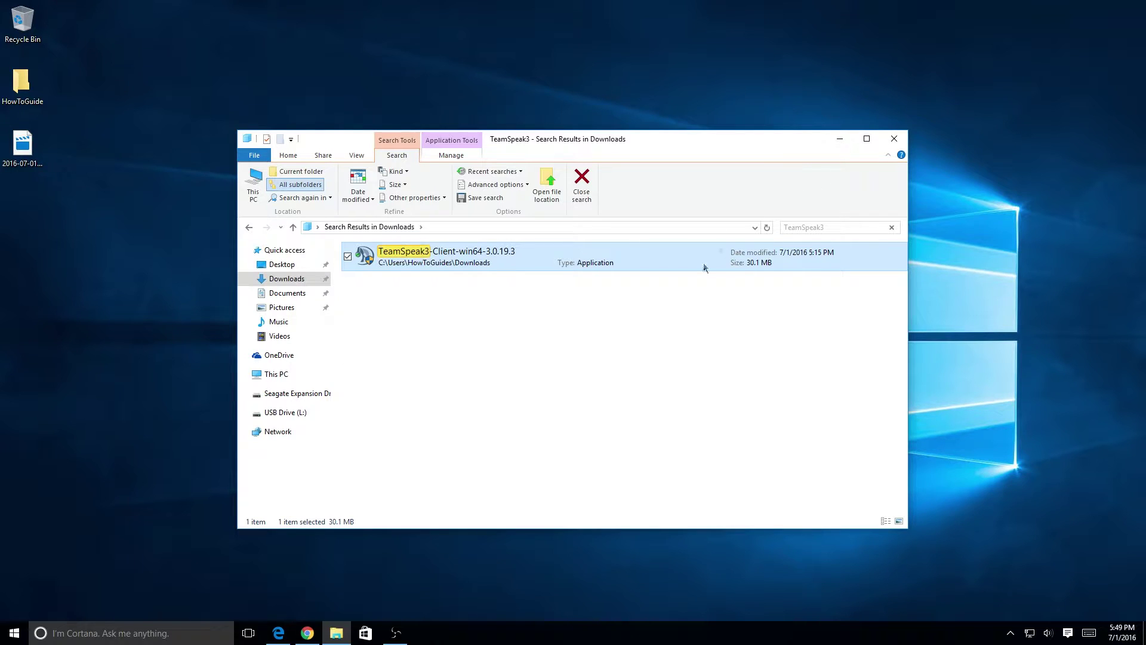
{"action": "left_click", "coordinate": [892, 227]}
{"action": "double_click", "coordinate": [417, 263]}
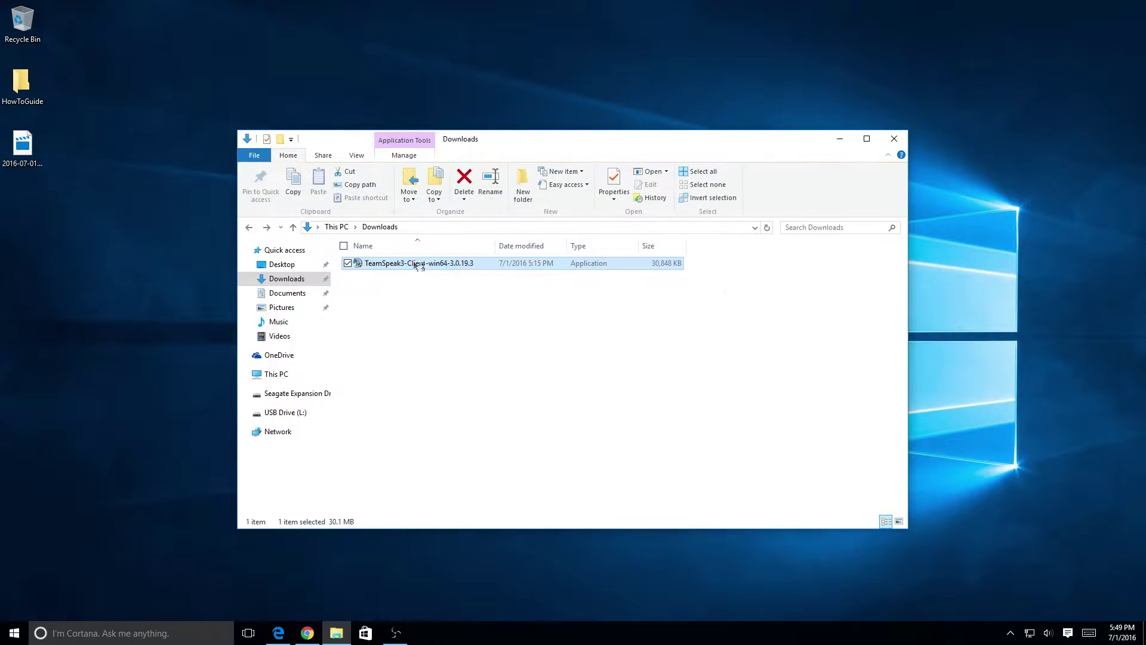
{"action": "left_click", "coordinate": [624, 401]}
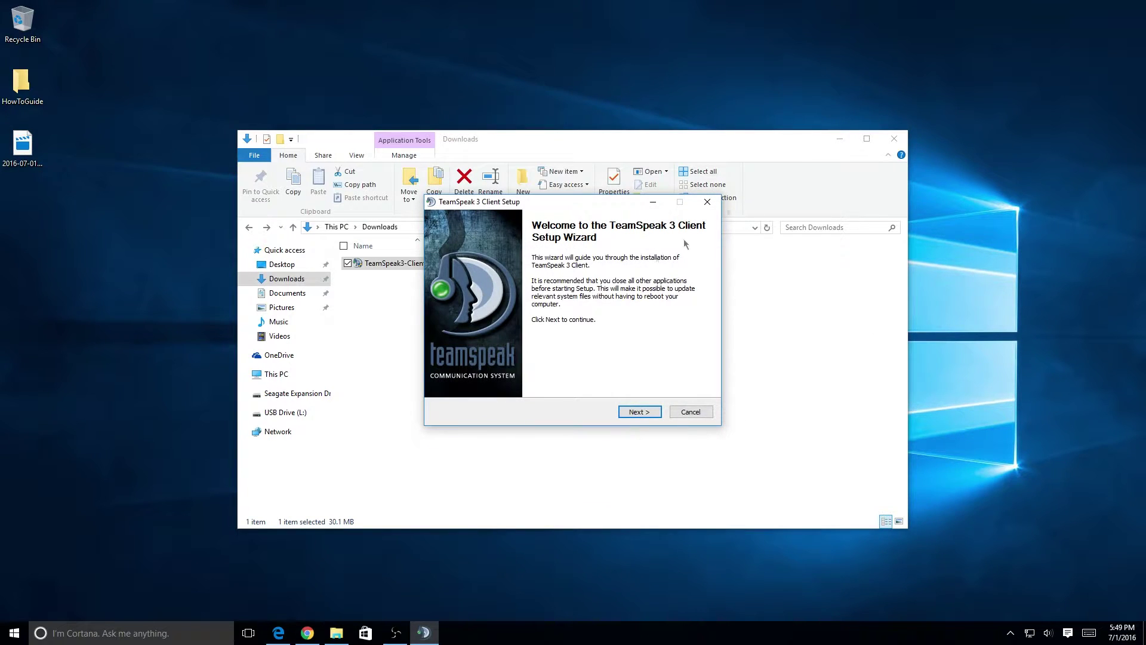
- Scroll through the TeamSpeak license agreement, accept its terms, and advance to Choose Users
{"action": "left_click", "coordinate": [840, 138]}
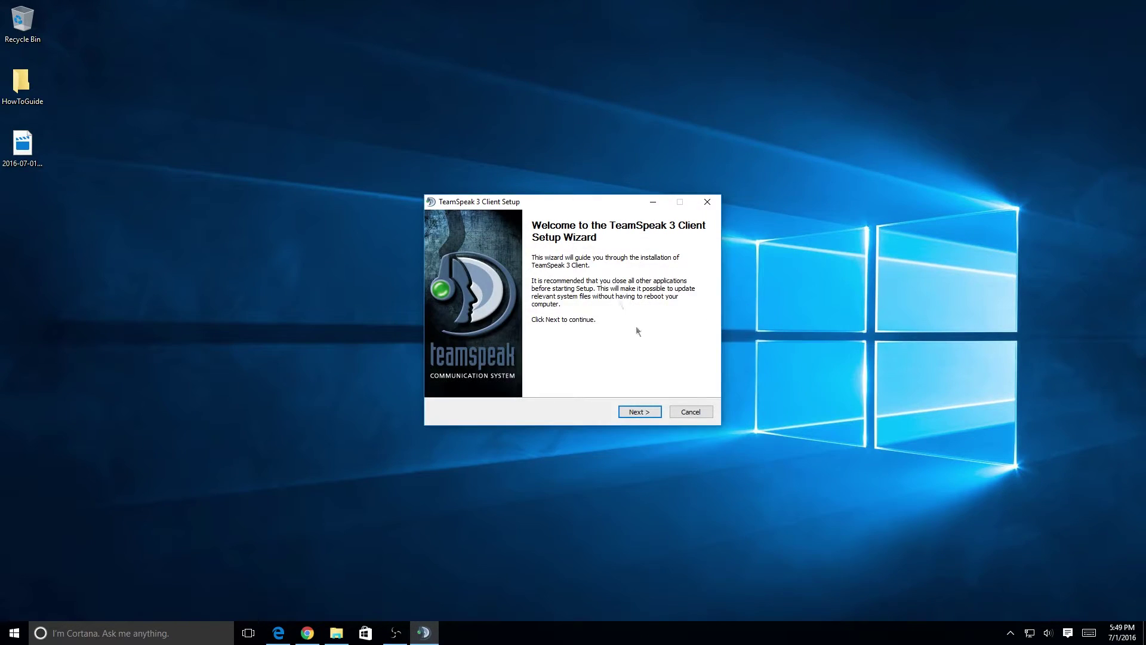
{"action": "left_click", "coordinate": [652, 416]}
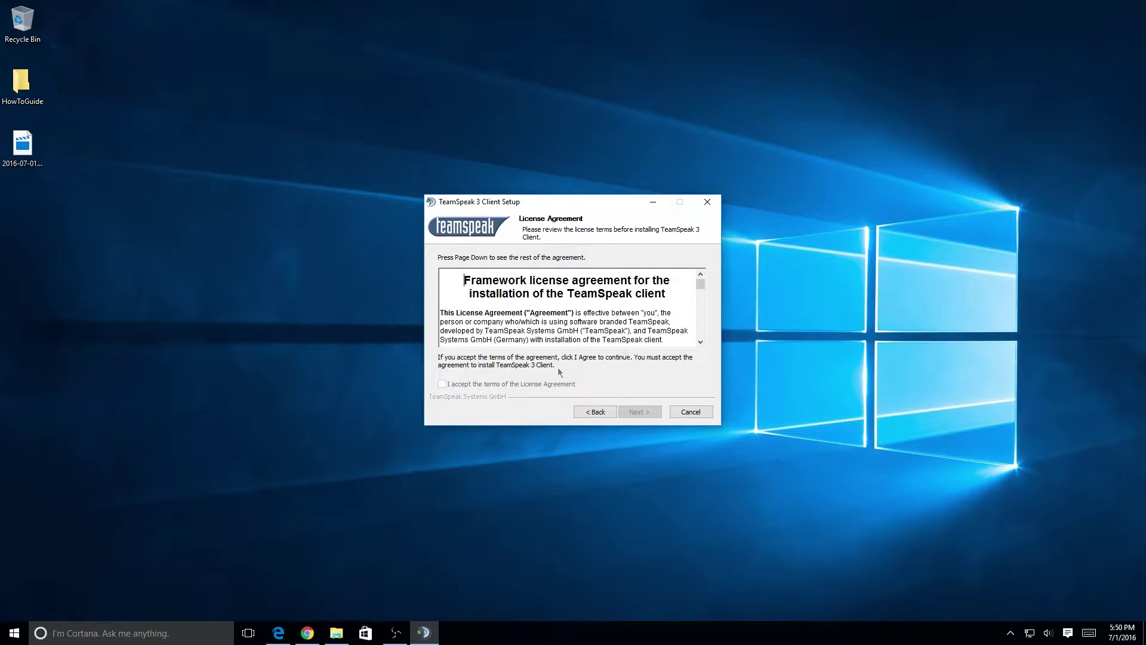
{"action": "left_click_drag", "start_coordinate": [701, 287], "coordinate": [699, 330]}
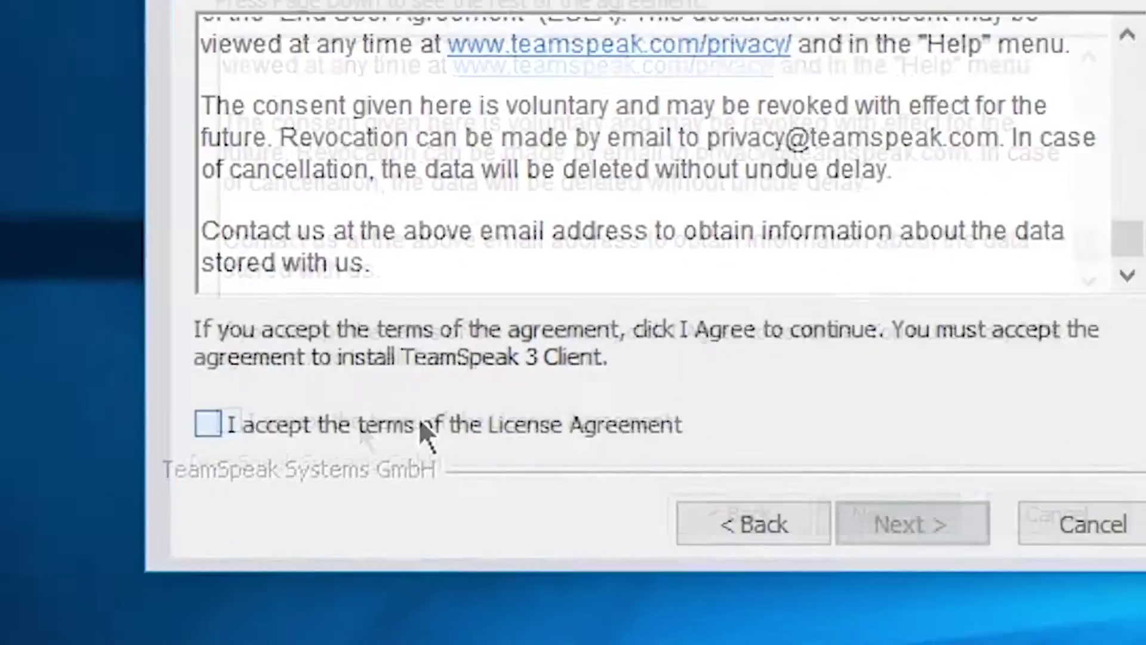
{"action": "left_click", "coordinate": [421, 425]}
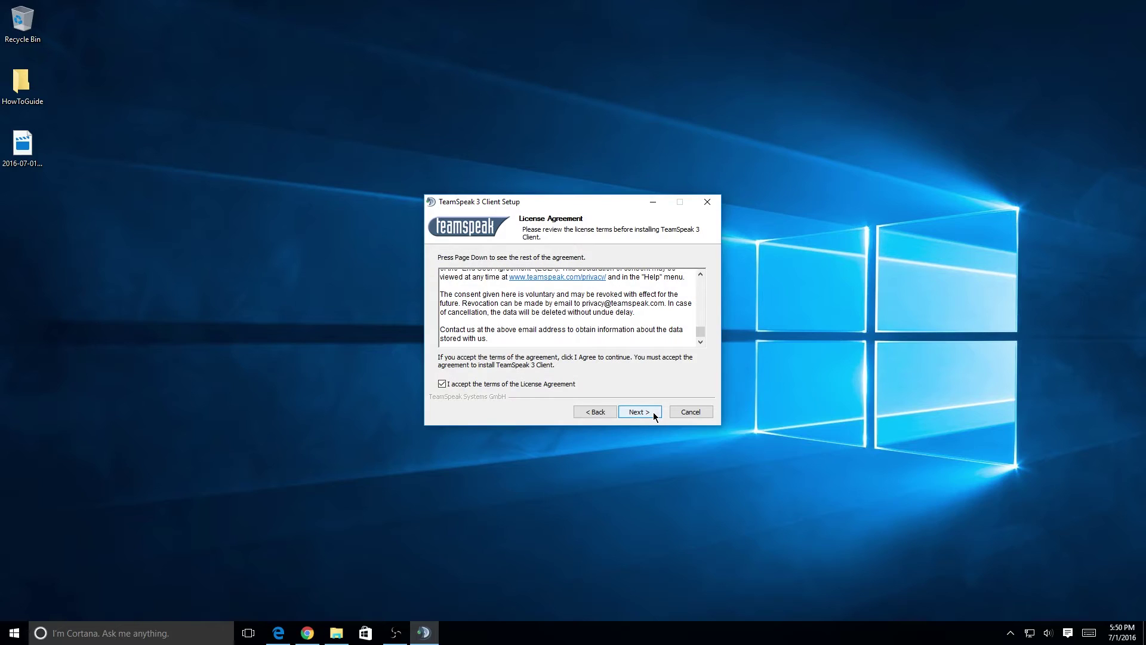
{"action": "left_click", "coordinate": [949, 526]}
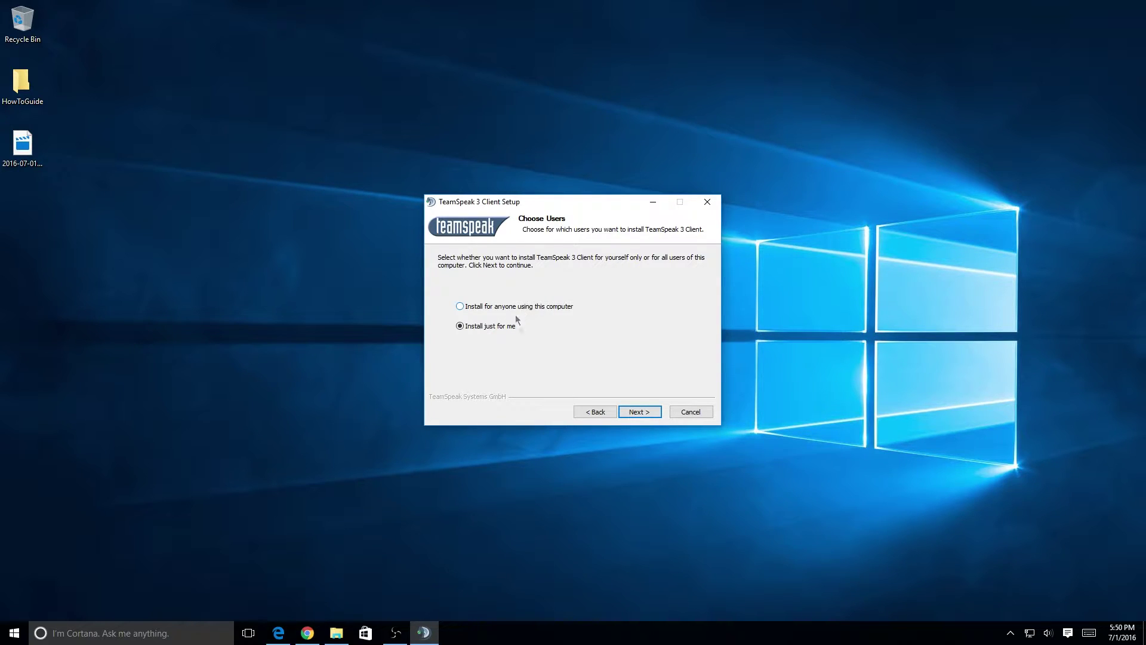
- Install just for me with default install and configuration folders, including Overwolf, then launch the client
{"action": "left_click", "coordinate": [640, 411]}
{"action": "left_click", "coordinate": [614, 337]}
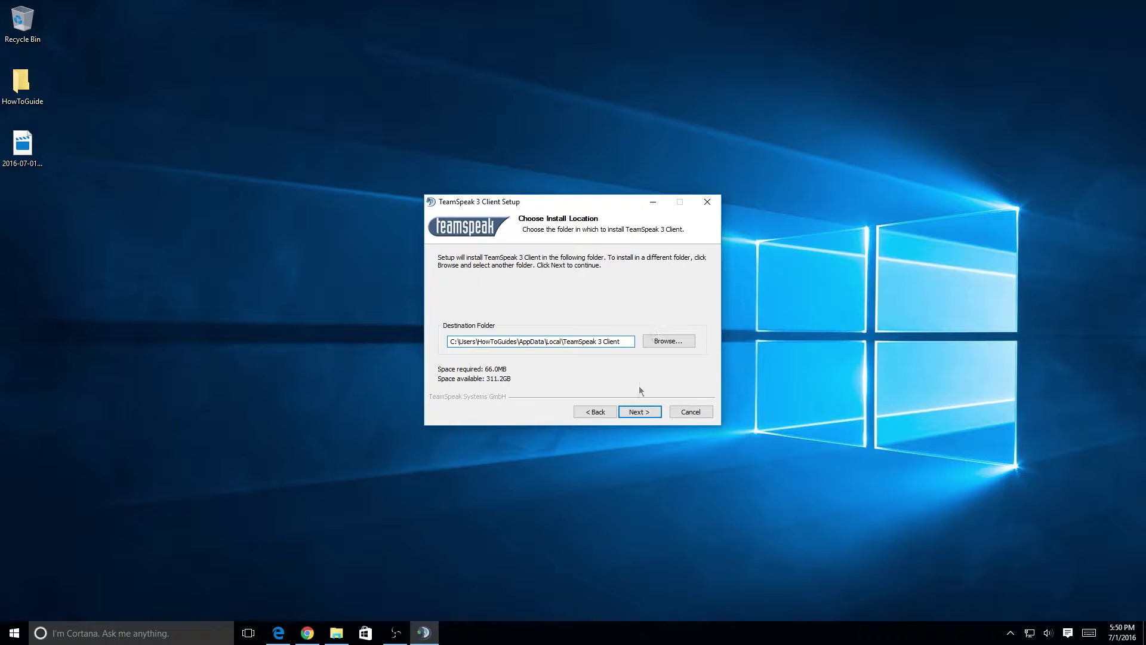
{"action": "left_click", "coordinate": [639, 412]}
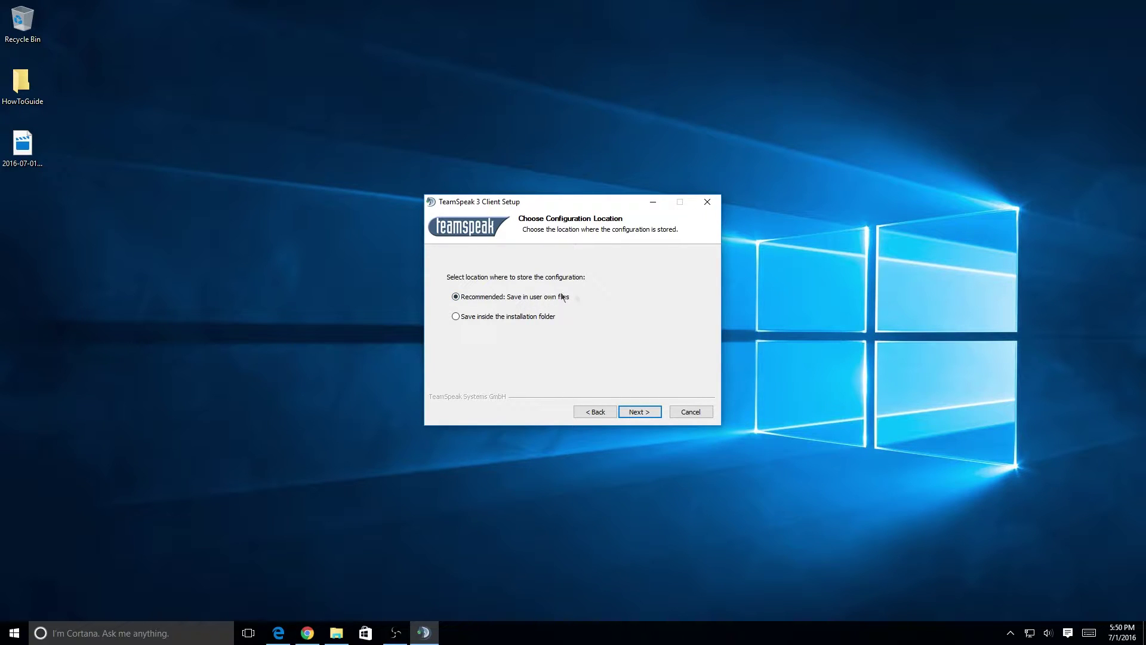
{"action": "left_click", "coordinate": [640, 411]}
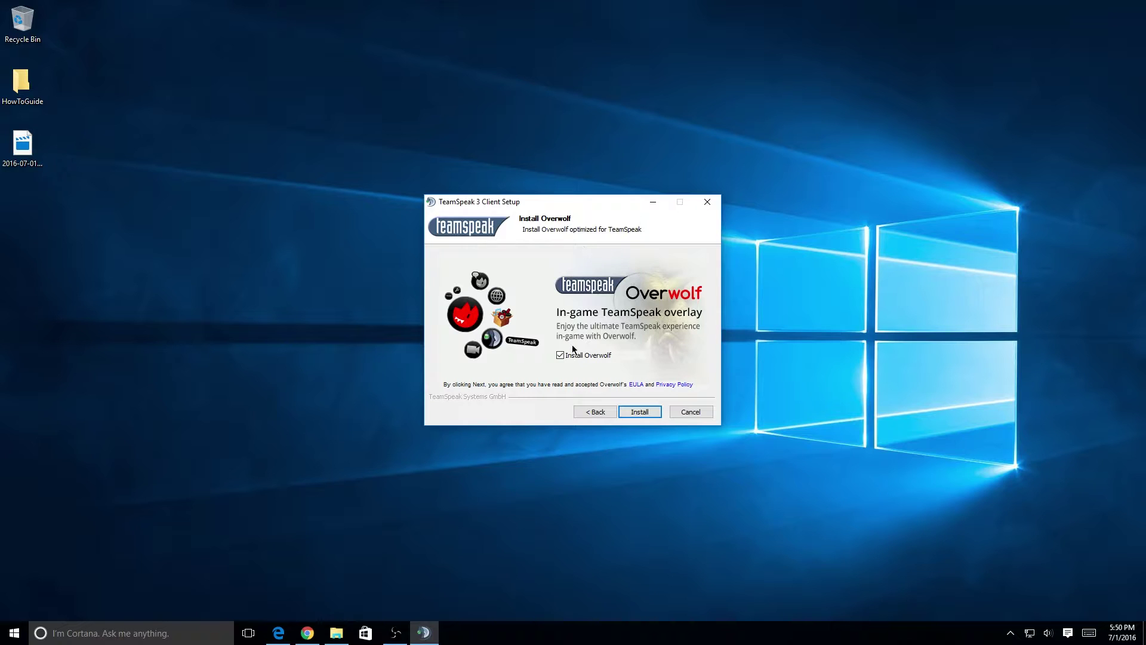
{"action": "left_click", "coordinate": [640, 411]}
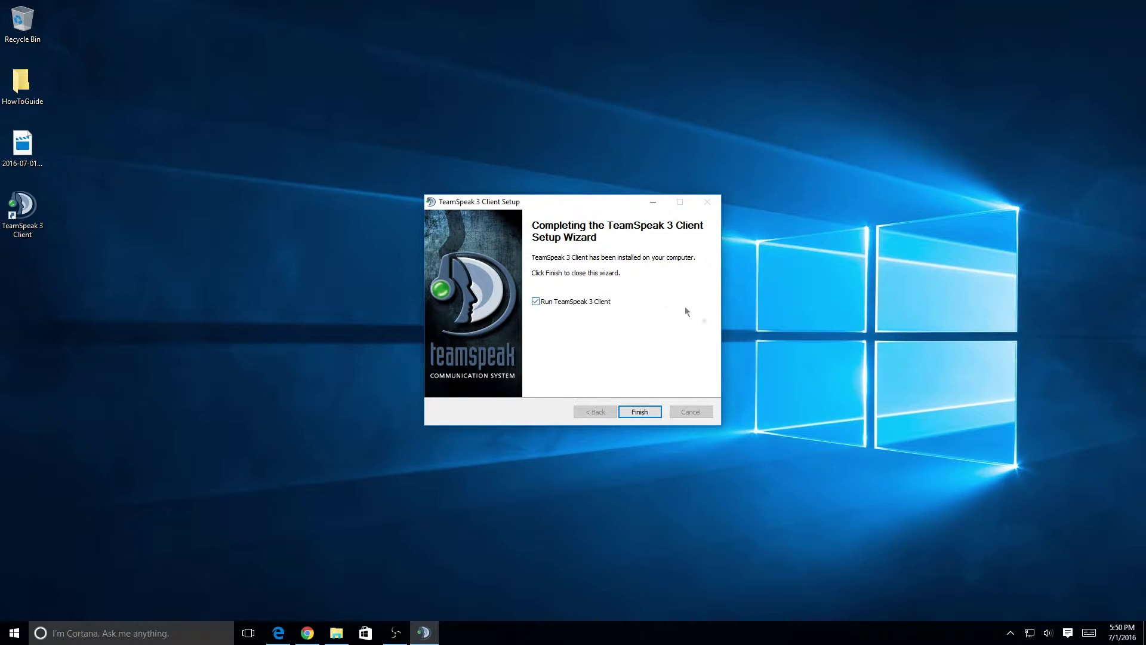
{"action": "left_click", "coordinate": [657, 408]}
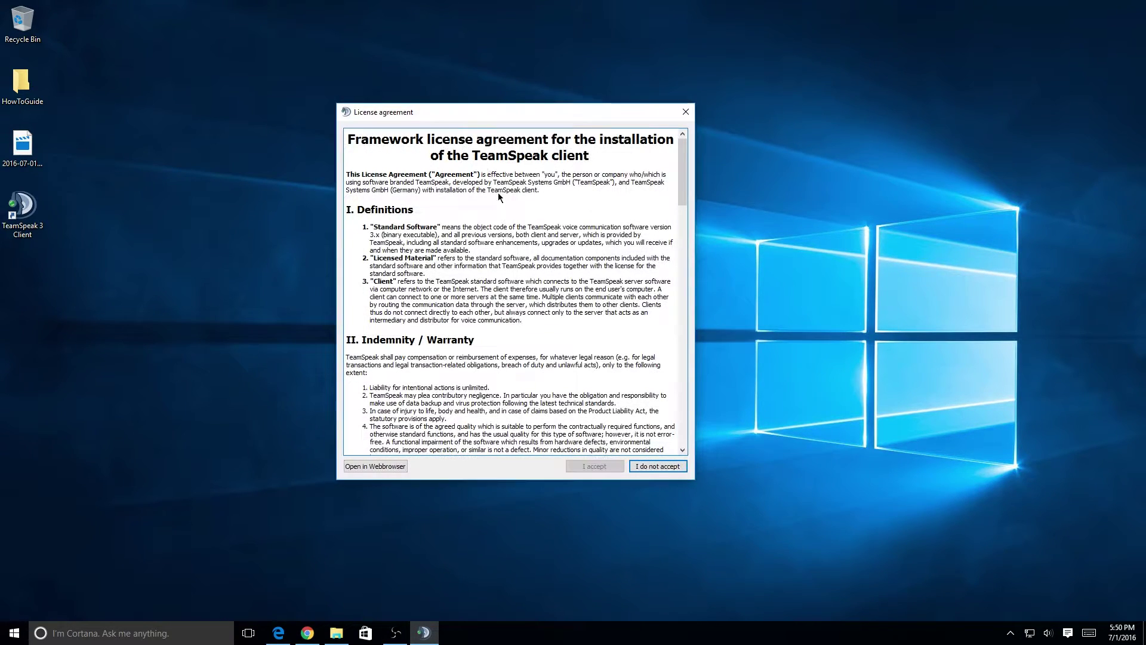
- Accept the client license agreement and confirm a display nickname
{"action": "left_click_drag", "start_coordinate": [683, 169], "coordinate": [683, 444]}
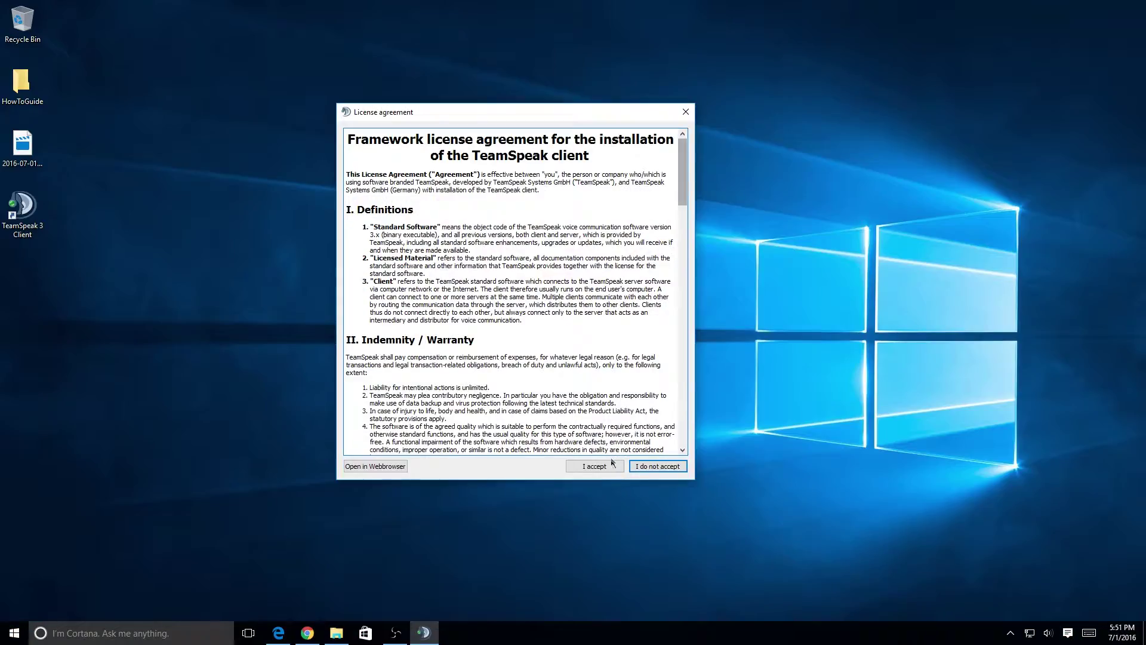
{"action": "left_click", "coordinate": [596, 466]}
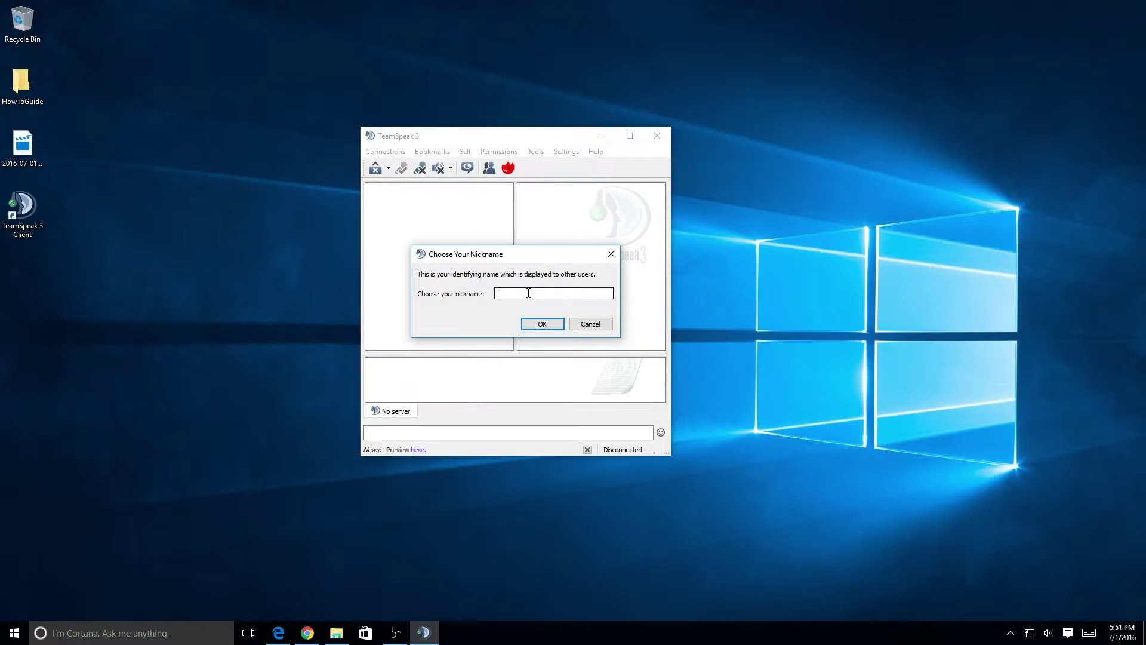
{"action": "type", "text": "Vaera"}
{"action": "key", "text": "BackSpace"}
{"action": "key", "text": "BackSpace"}
{"action": "key", "text": "BackSpace"}
{"action": "key", "text": "BackSpace"}
{"action": "type", "text": "earaGaming"}
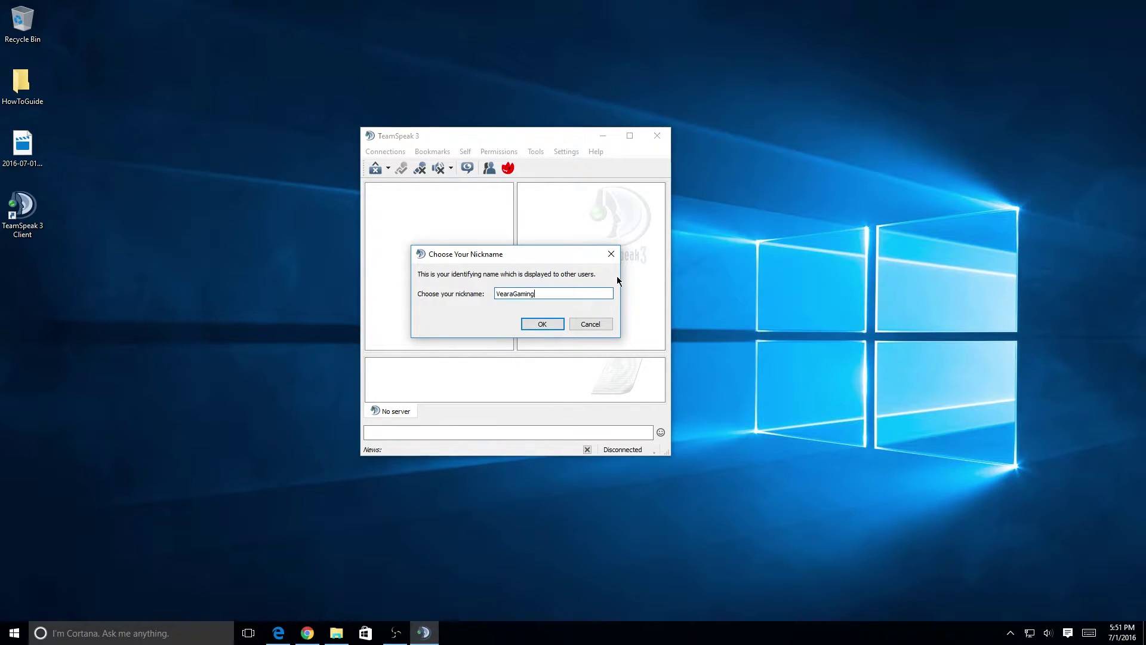
{"action": "key", "text": "Return"}
- Move the TeamSpeak window up and to the left and enlarge it
{"action": "left_click_drag", "start_coordinate": [450, 139], "coordinate": [381, 93]}
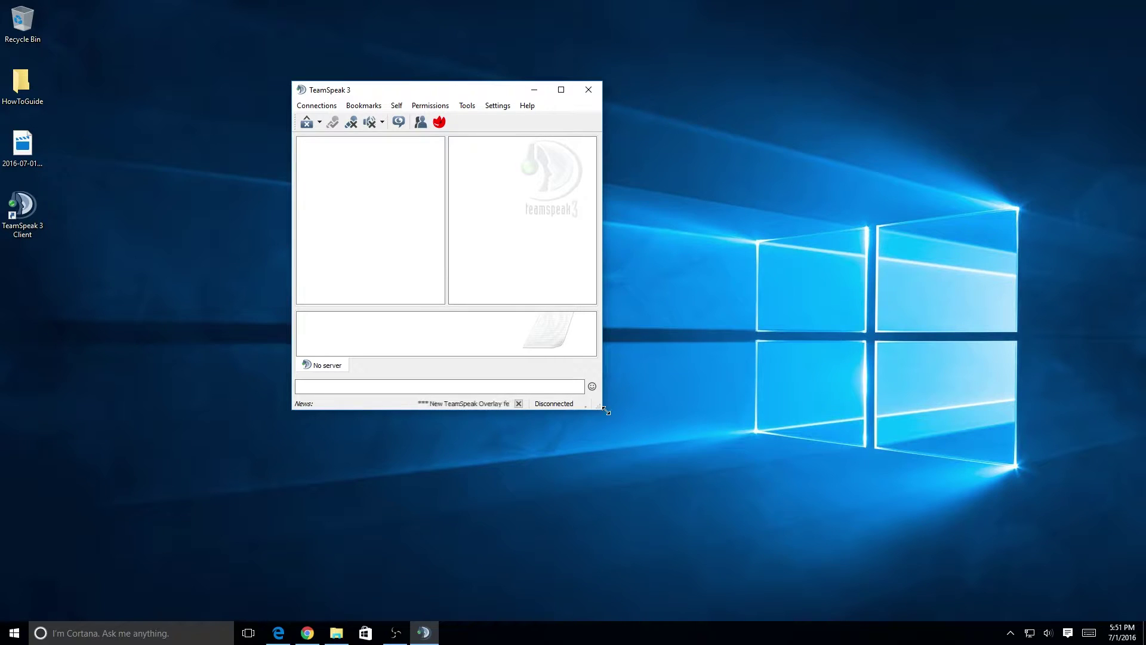
{"action": "left_click_drag", "start_coordinate": [606, 409], "coordinate": [824, 565]}
{"action": "left_click_drag", "start_coordinate": [567, 94], "coordinate": [563, 71]}
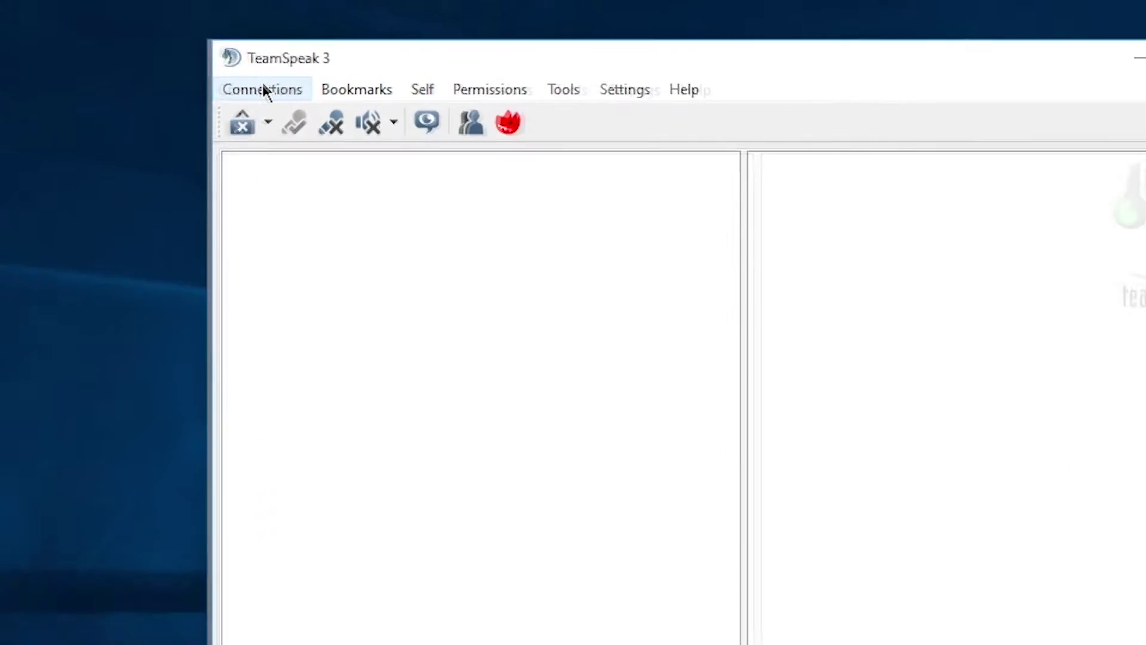
- Open the Connect dialog from the Connections menu and collapse its extra options
{"action": "left_click", "coordinate": [306, 84]}
{"action": "mouse_move", "coordinate": [358, 83]}
{"action": "mouse_move", "coordinate": [178, 99]}
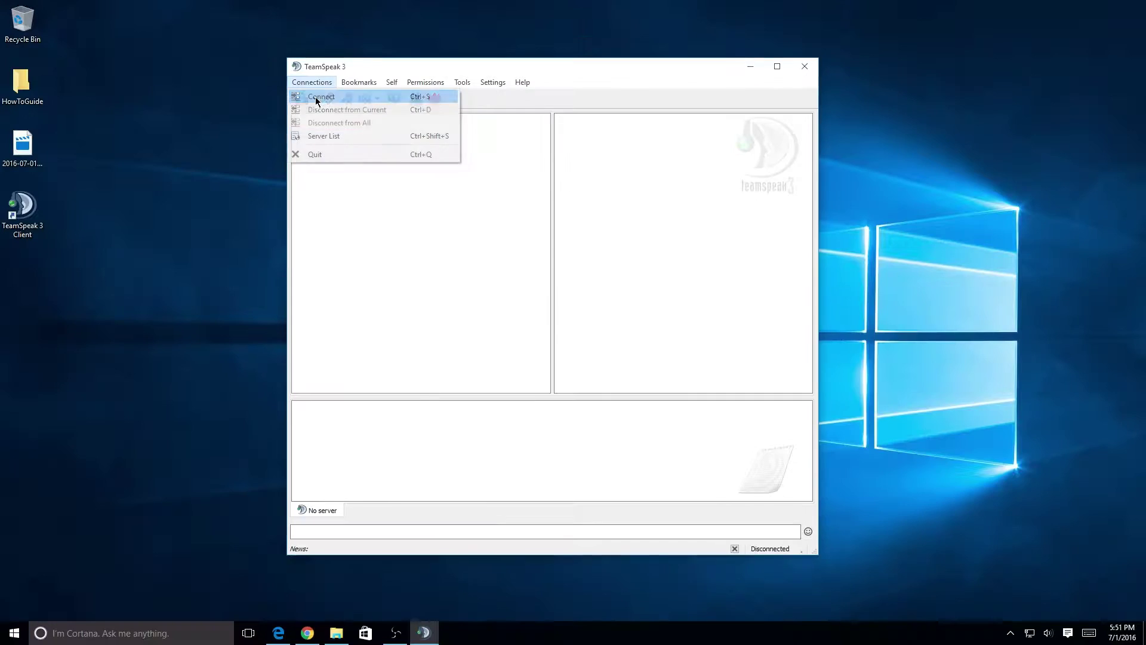
{"action": "left_click", "coordinate": [191, 157]}
{"action": "left_click", "coordinate": [548, 295]}
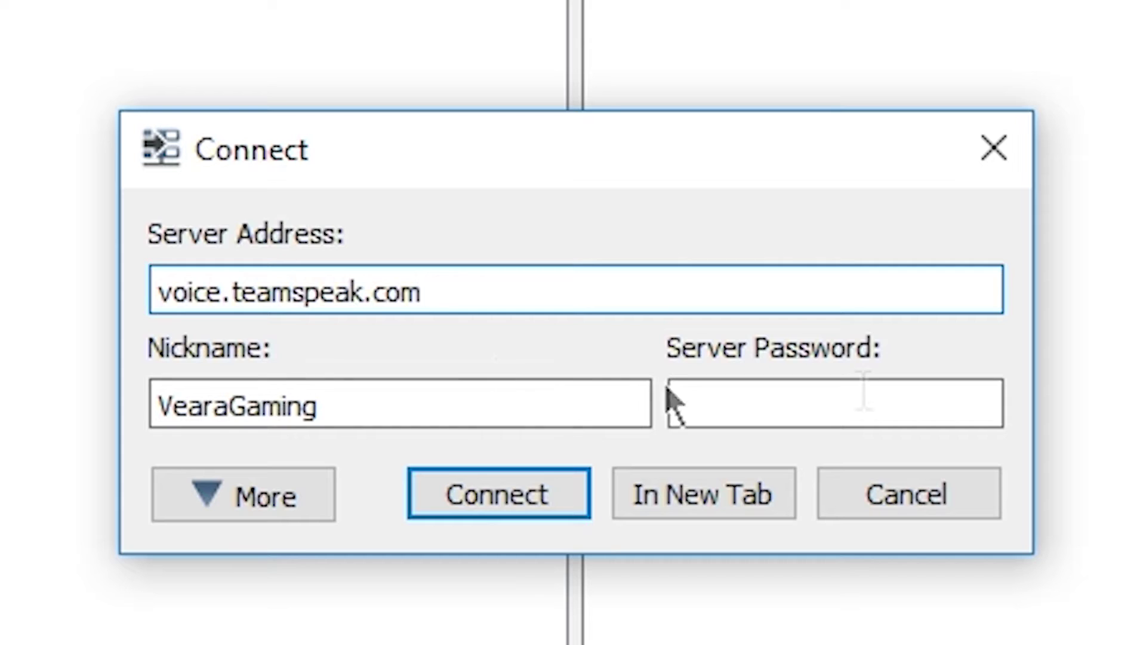
{"action": "key", "text": "Tab"}
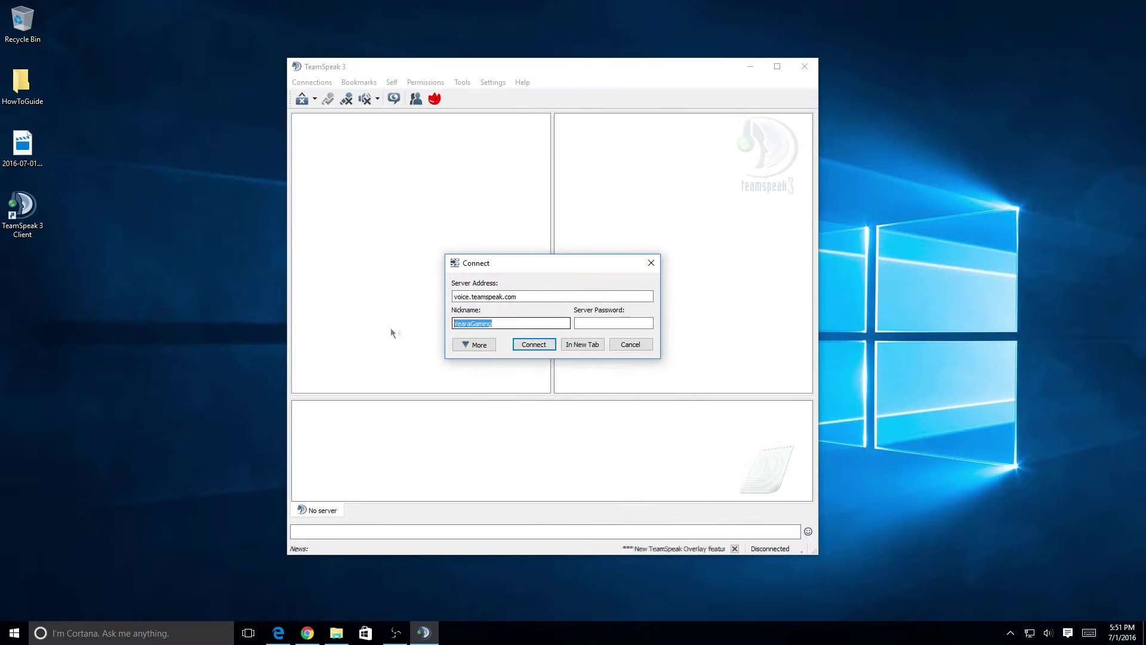
{"action": "left_click", "coordinate": [423, 414]}
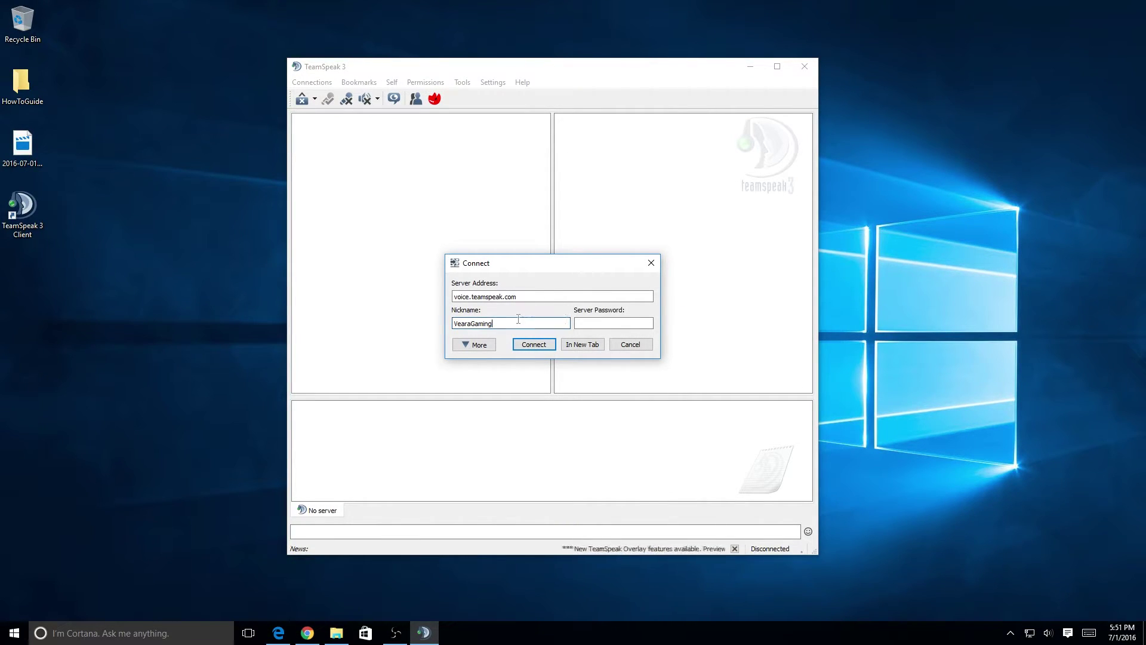
{"action": "left_click", "coordinate": [477, 345]}
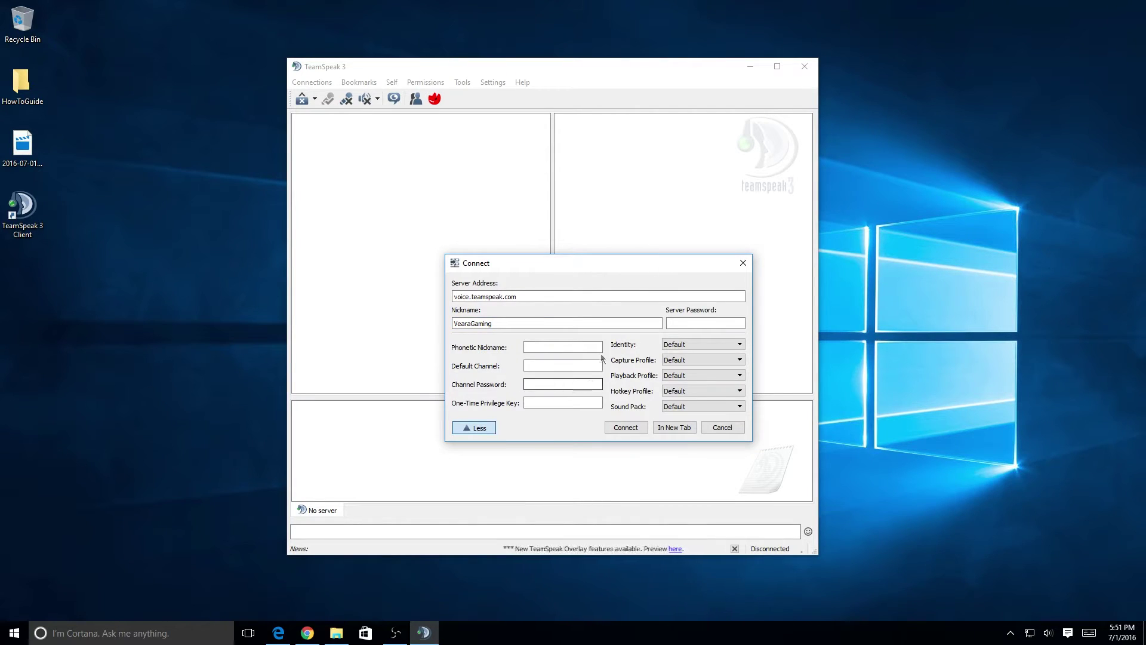
{"action": "left_click", "coordinate": [477, 428]}
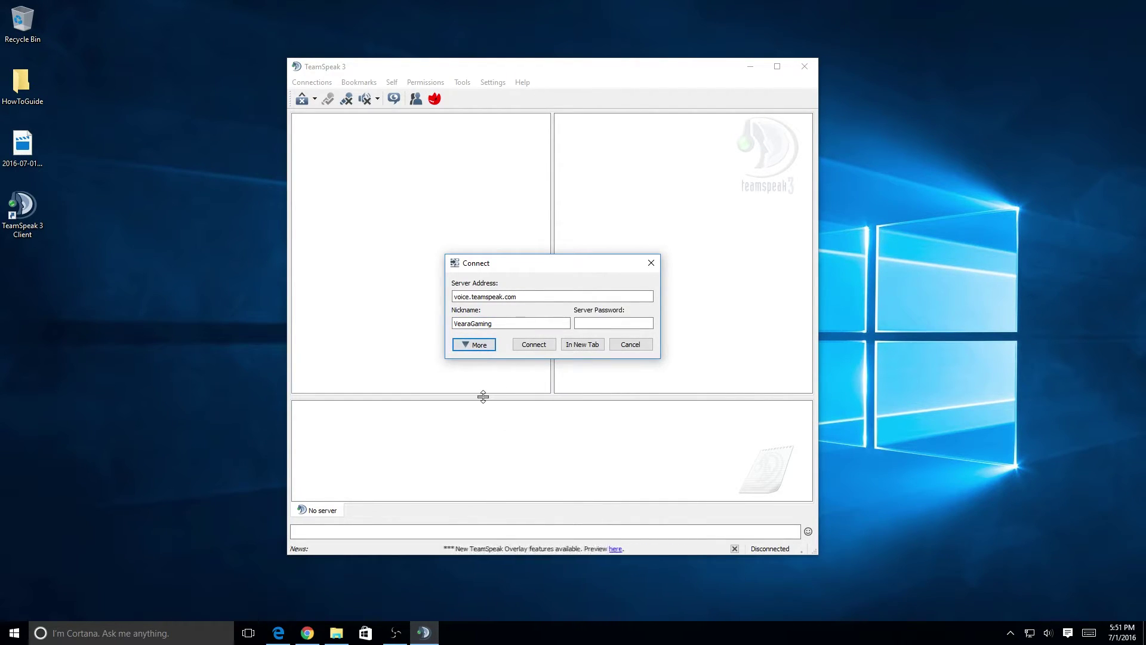
{"action": "left_click", "coordinate": [605, 325]}
{"action": "left_click", "coordinate": [604, 326]}
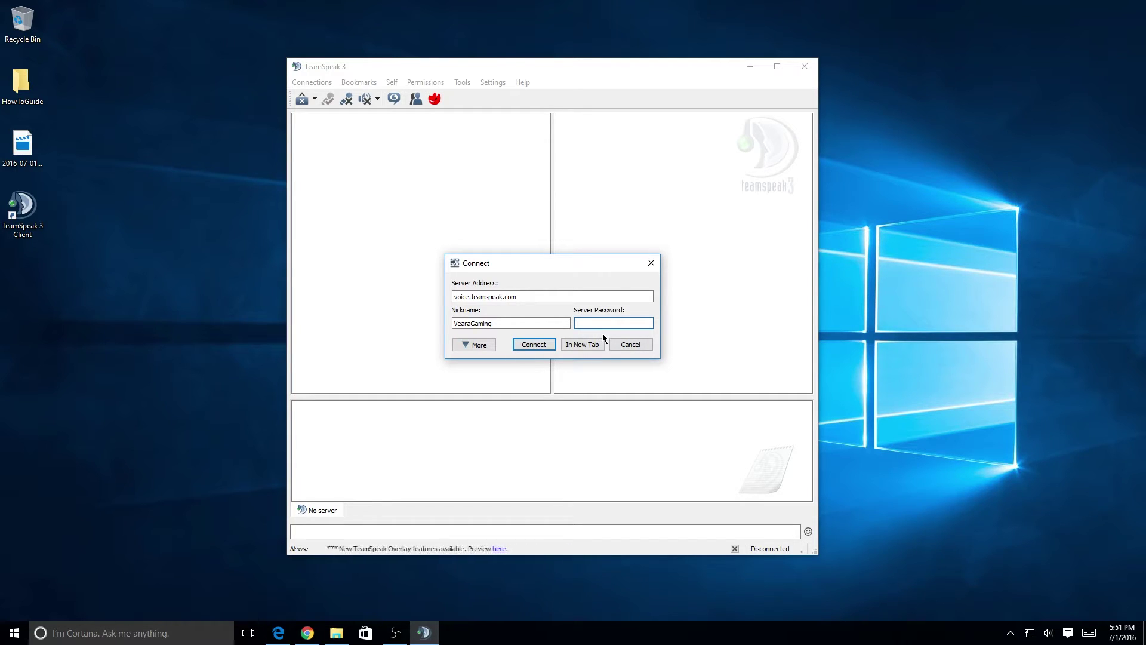
- Replace the server address voice.teamspeak.com with teamspeak.knockturnmc.com
{"action": "left_click_drag", "start_coordinate": [548, 296], "coordinate": [426, 296]}
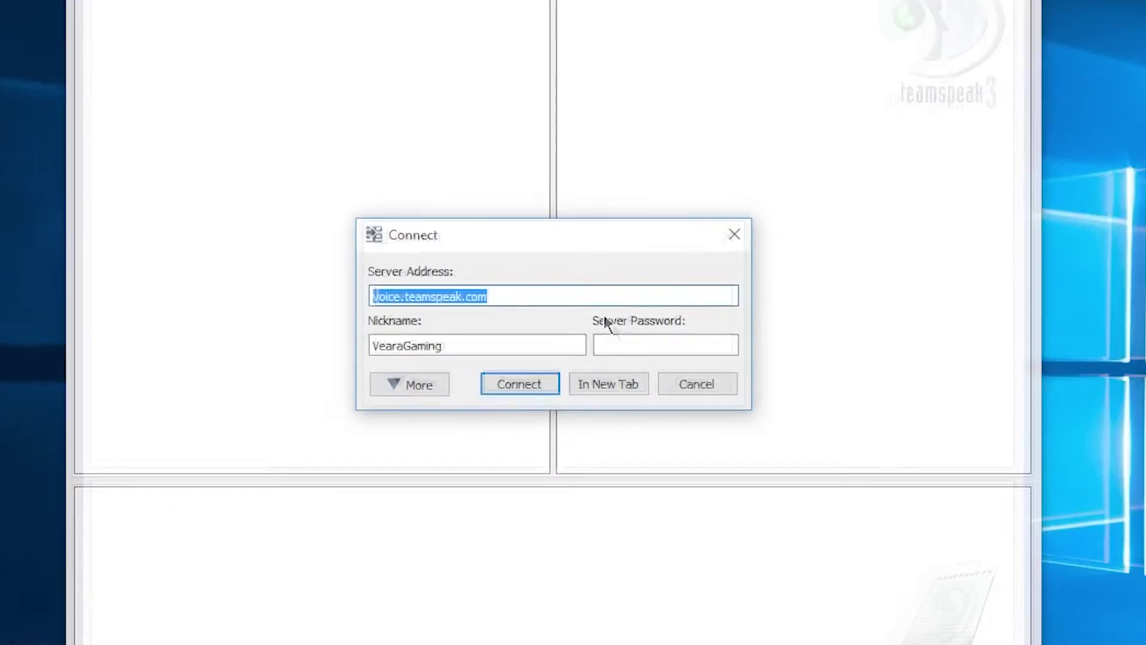
{"action": "key", "text": "BackSpace"}
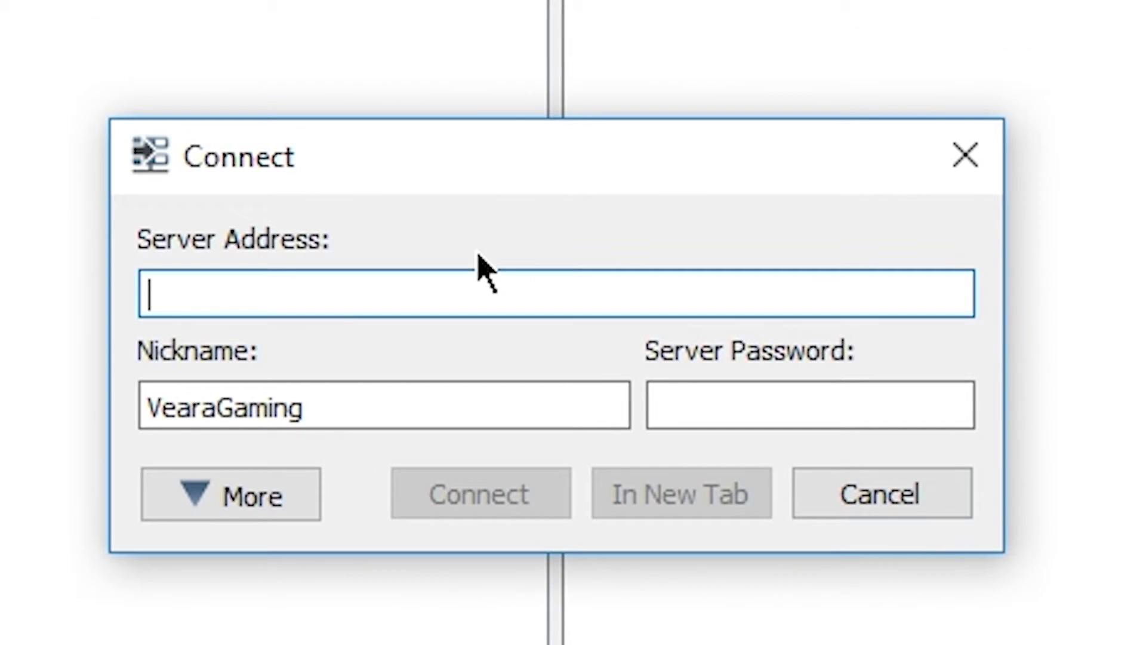
{"action": "type", "text": "teamspeak.knockturnmc.com"}
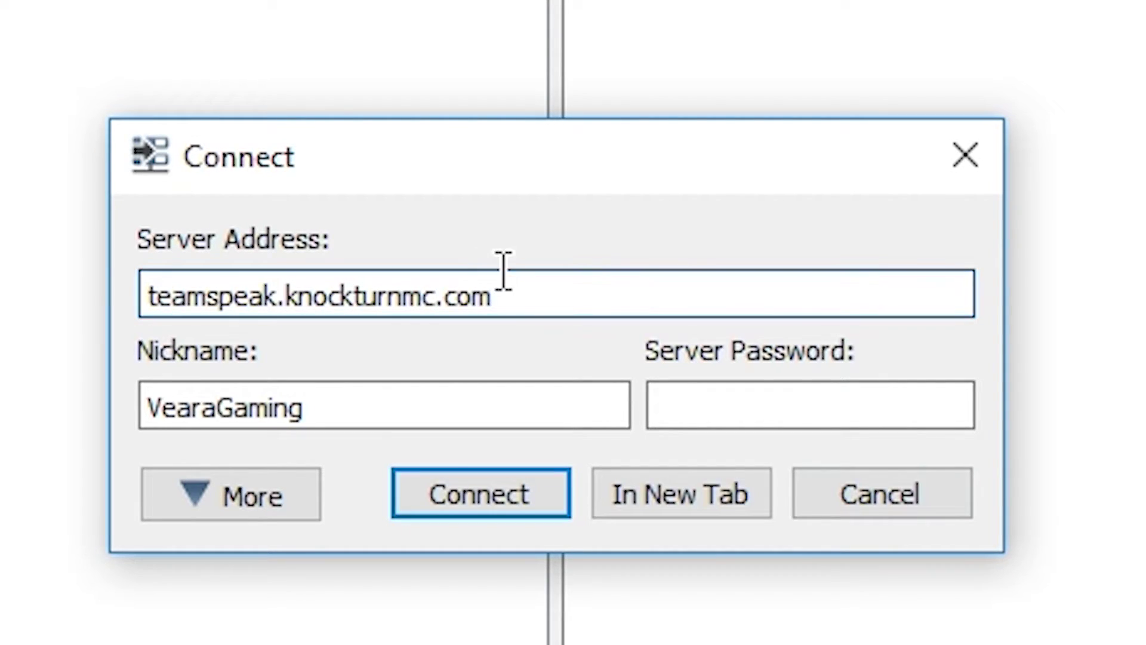
{"action": "triple_click", "coordinate": [502, 280]}
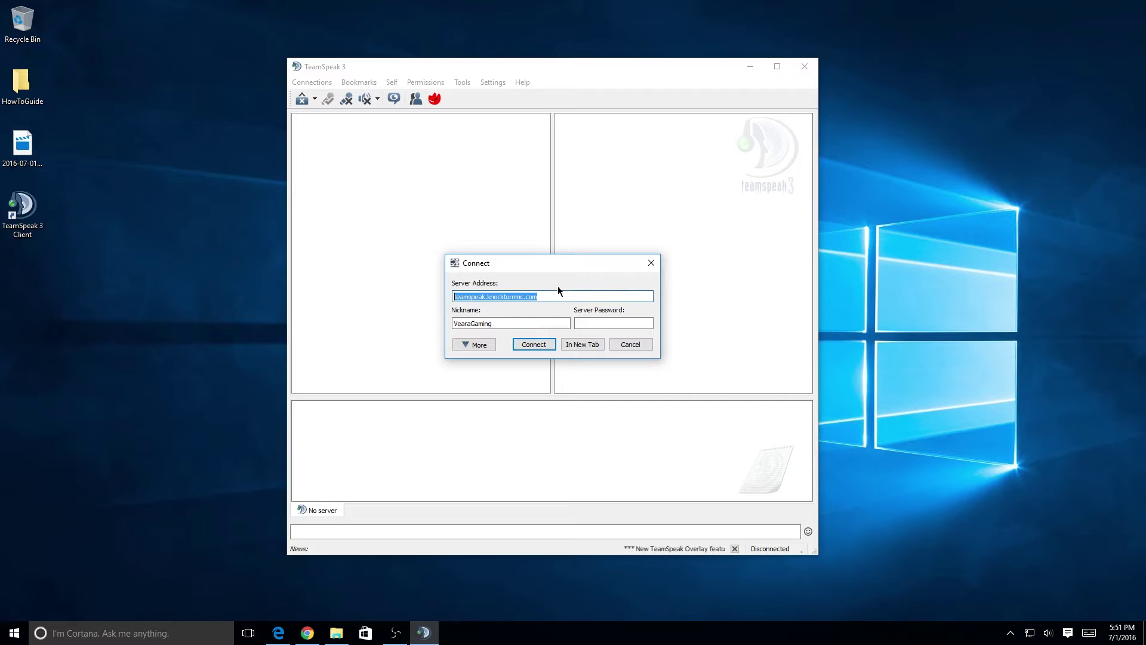
{"action": "left_click", "coordinate": [559, 291]}
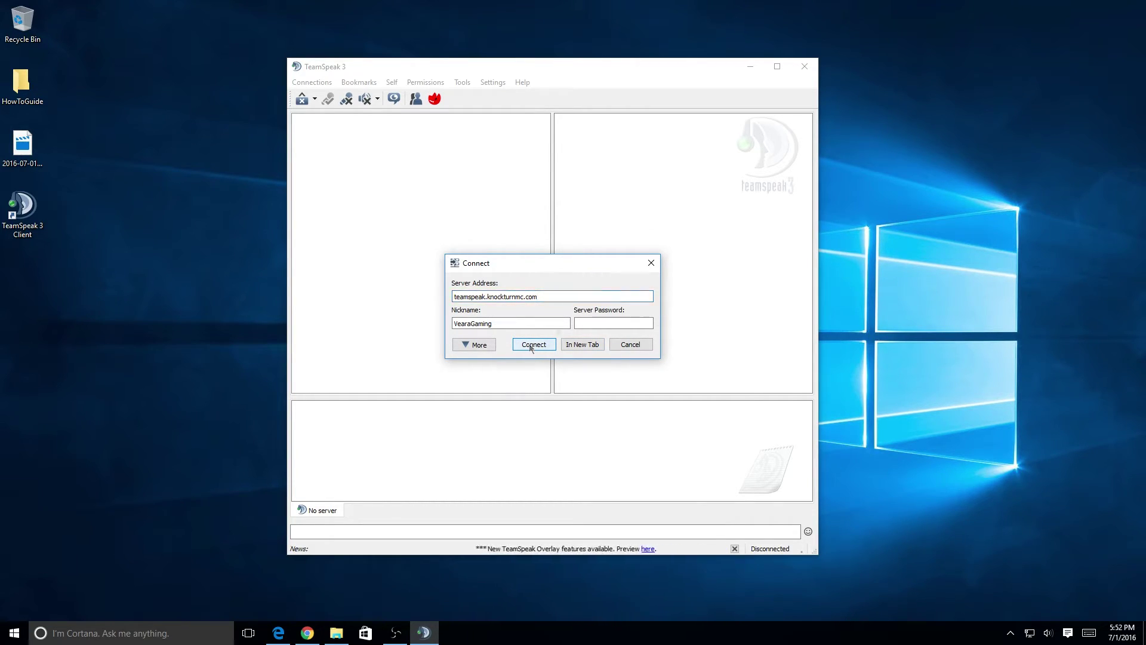
- Connect to Knockturn, scroll the channel tree, and try joining the Detention channel
{"action": "left_click", "coordinate": [547, 345]}
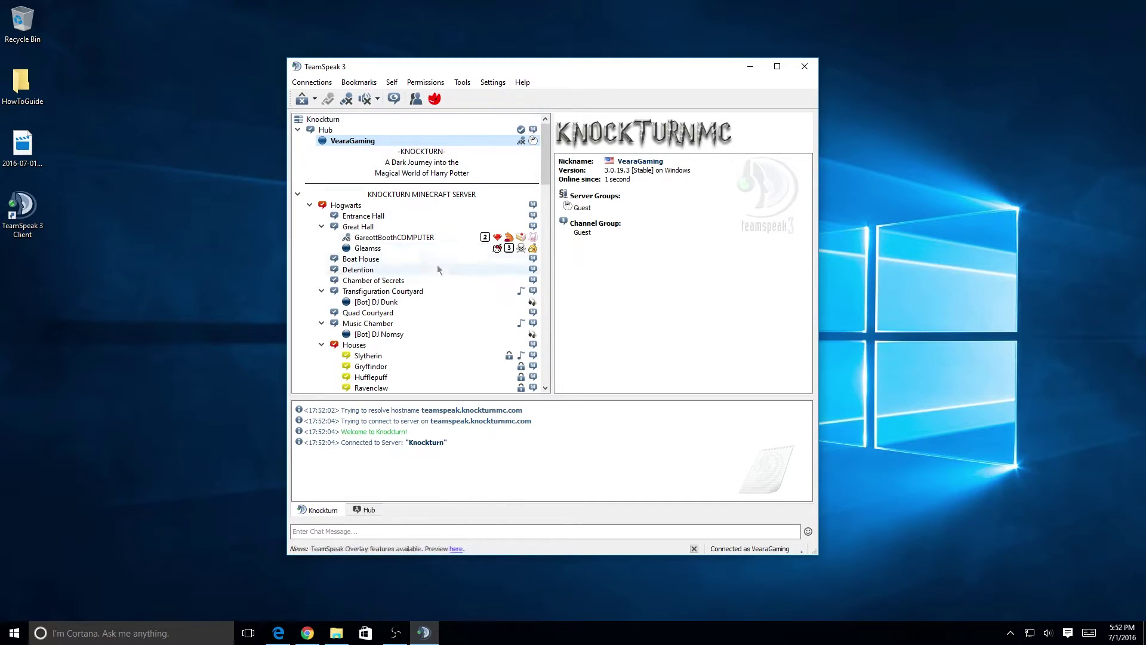
{"action": "scroll", "coordinate": [409, 267], "scroll_direction": "down", "scroll_amount": 10}
{"action": "scroll", "coordinate": [410, 267], "scroll_direction": "down", "scroll_amount": 12}
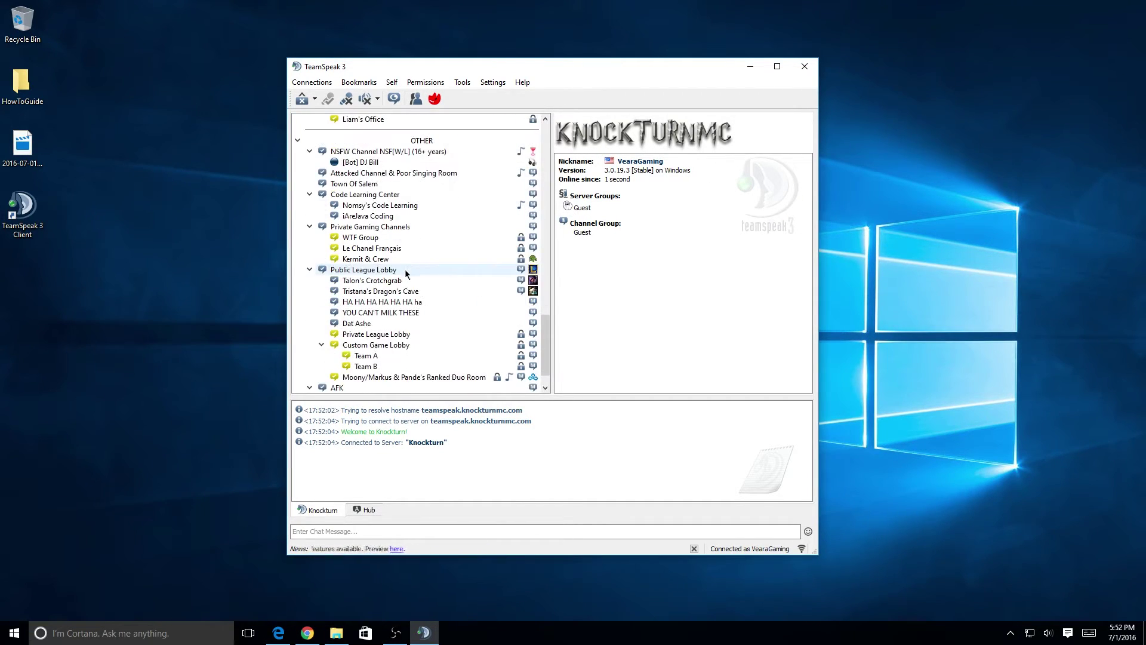
{"action": "scroll", "coordinate": [409, 268], "scroll_direction": "up", "scroll_amount": 20}
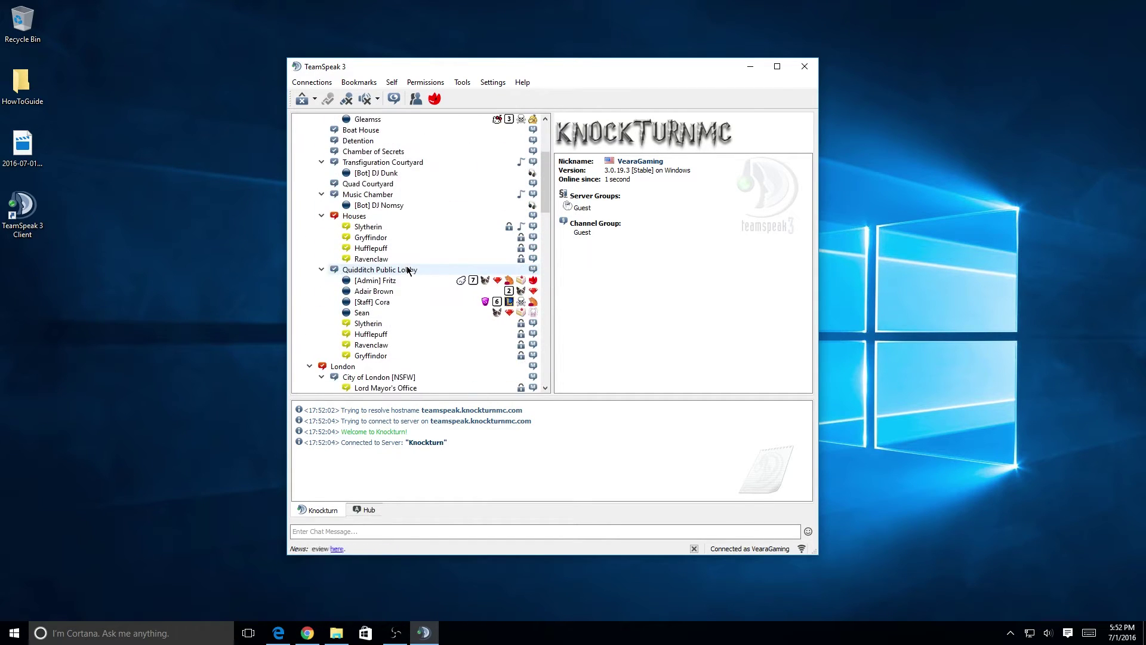
{"action": "double_click", "coordinate": [364, 269]}
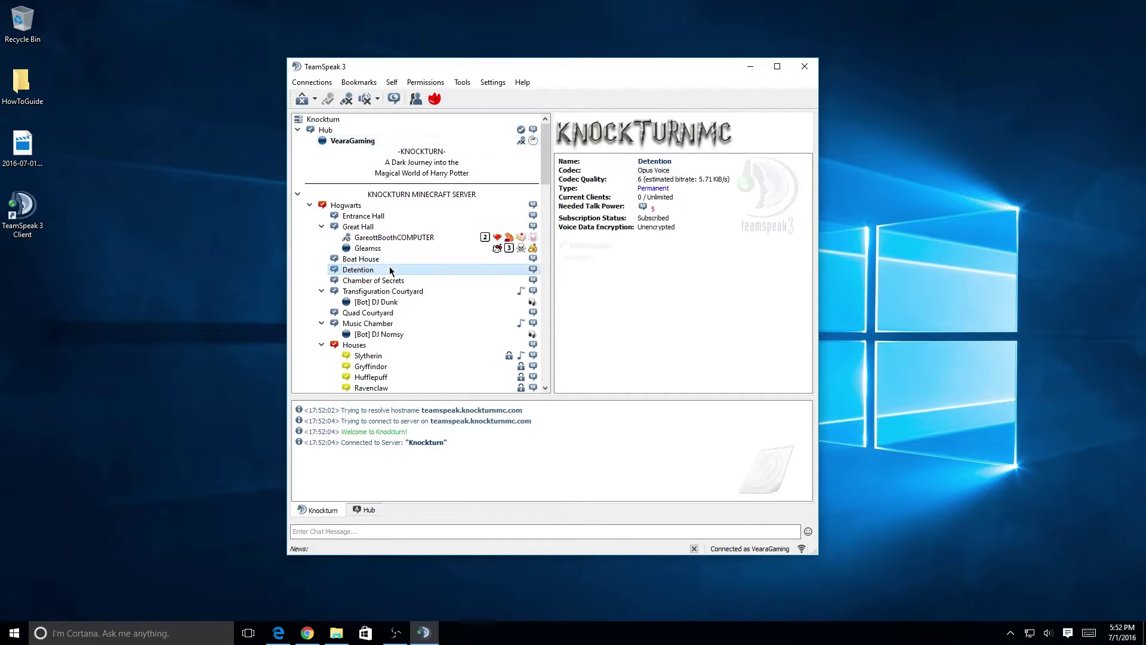
{"action": "left_click", "coordinate": [467, 141]}
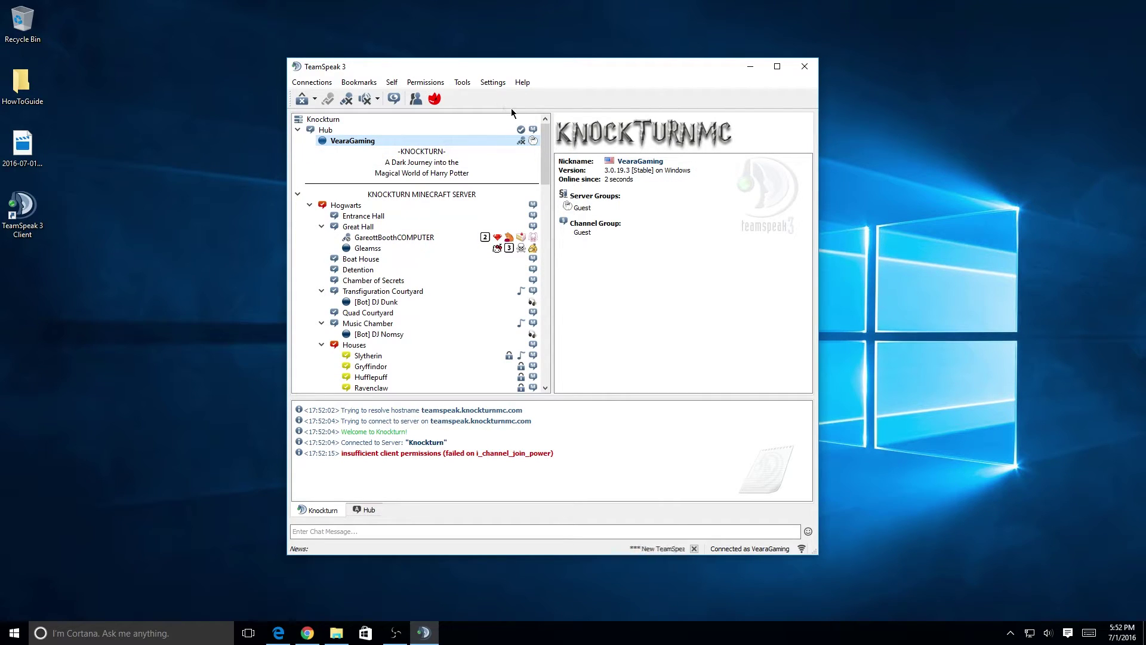
{"action": "left_click", "coordinate": [493, 81]}
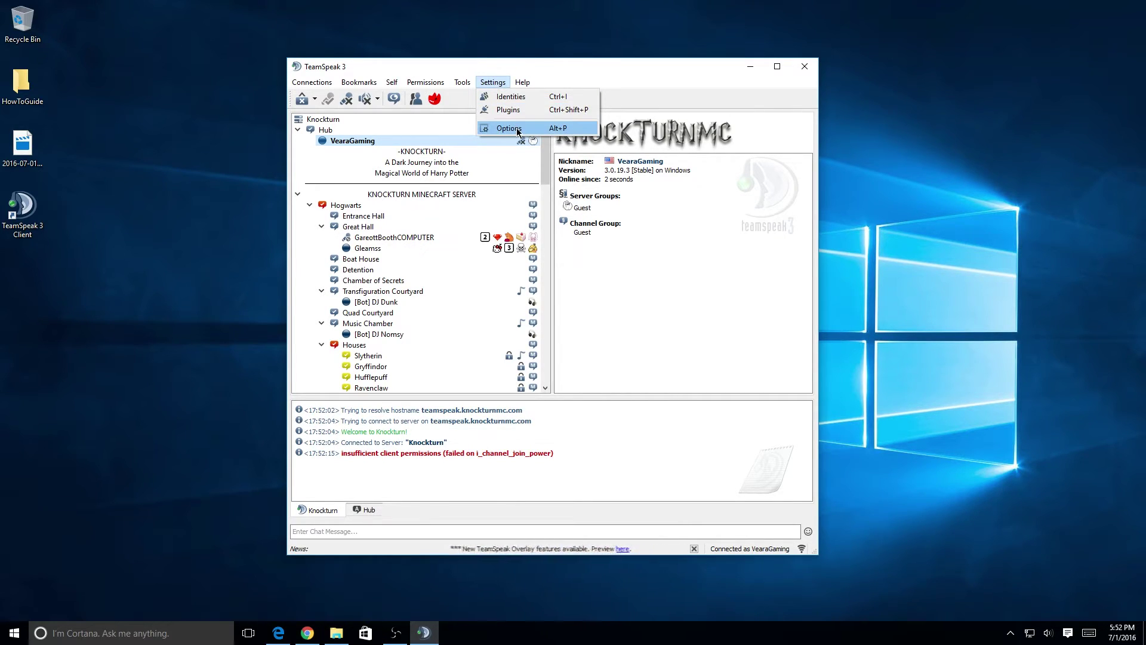
- In Options > Capture, keep the automatic mode and set the capture device to Blue Yeti Microphone
{"action": "left_click", "coordinate": [558, 128]}
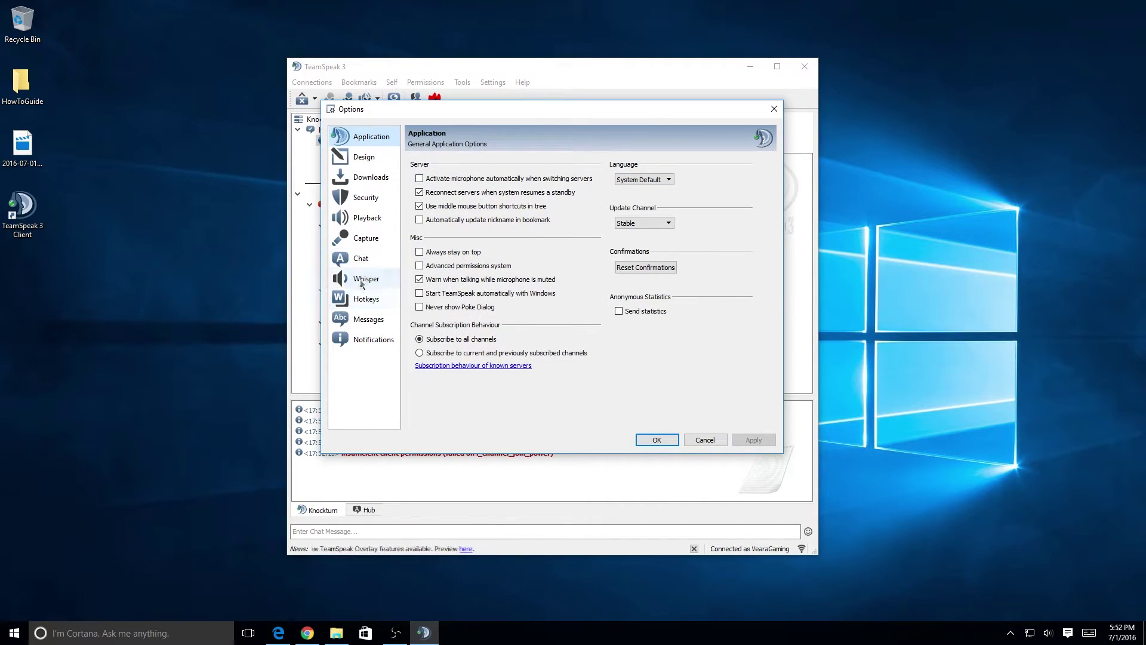
{"action": "left_click", "coordinate": [361, 239]}
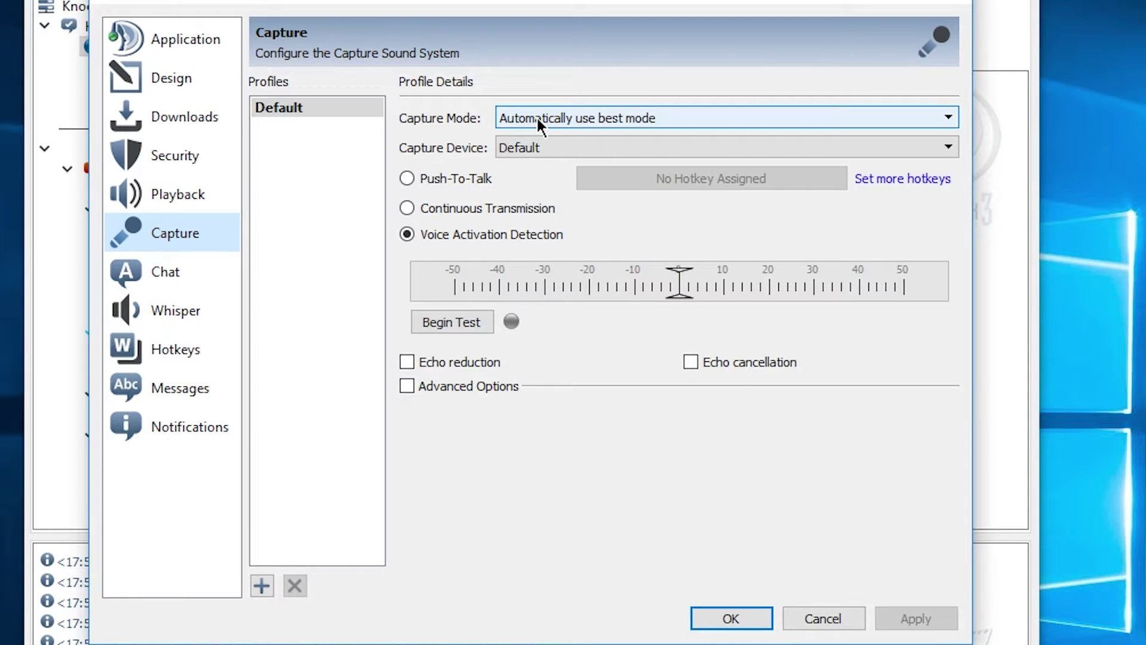
{"action": "left_click", "coordinate": [561, 129]}
{"action": "left_click", "coordinate": [563, 118]}
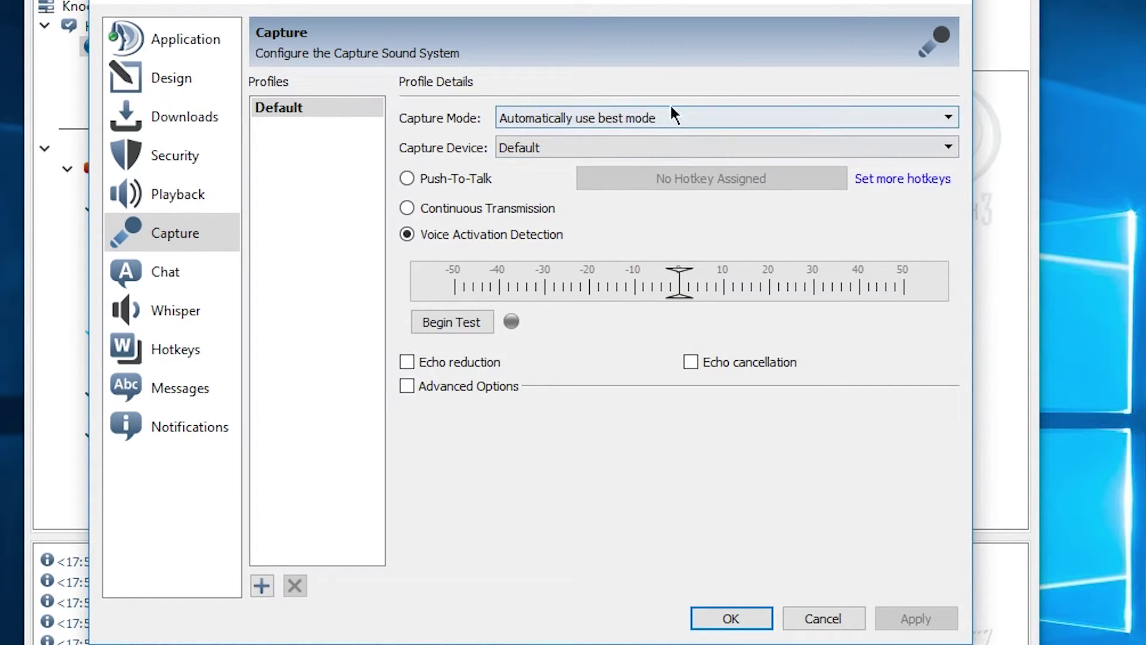
{"action": "left_click", "coordinate": [526, 149]}
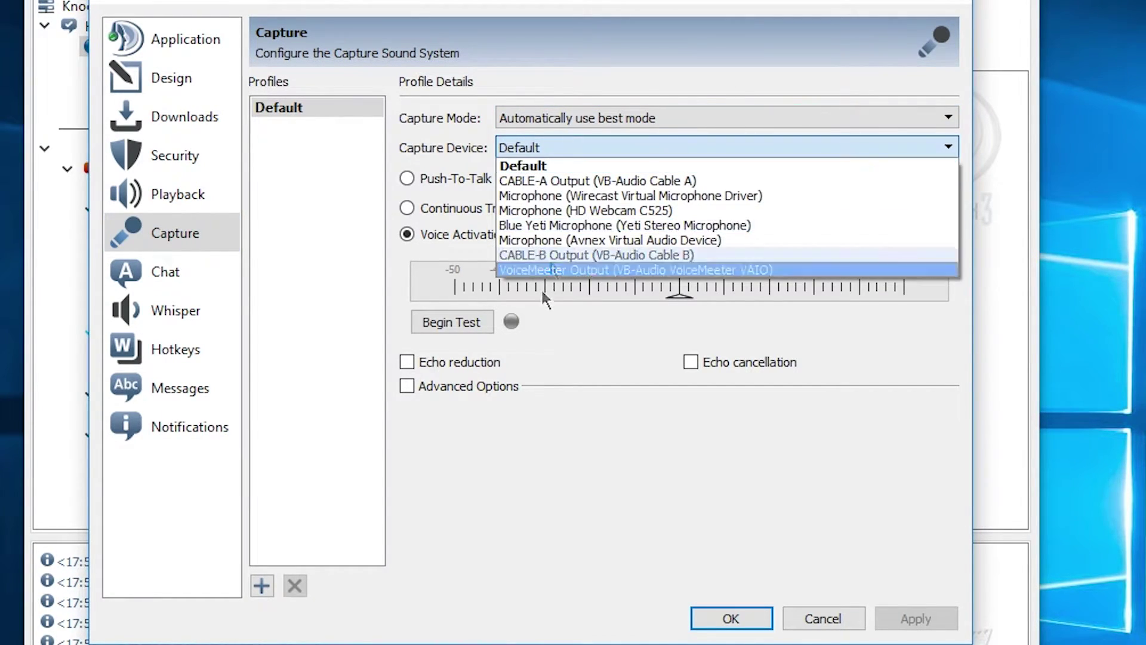
{"action": "left_click", "coordinate": [553, 225]}
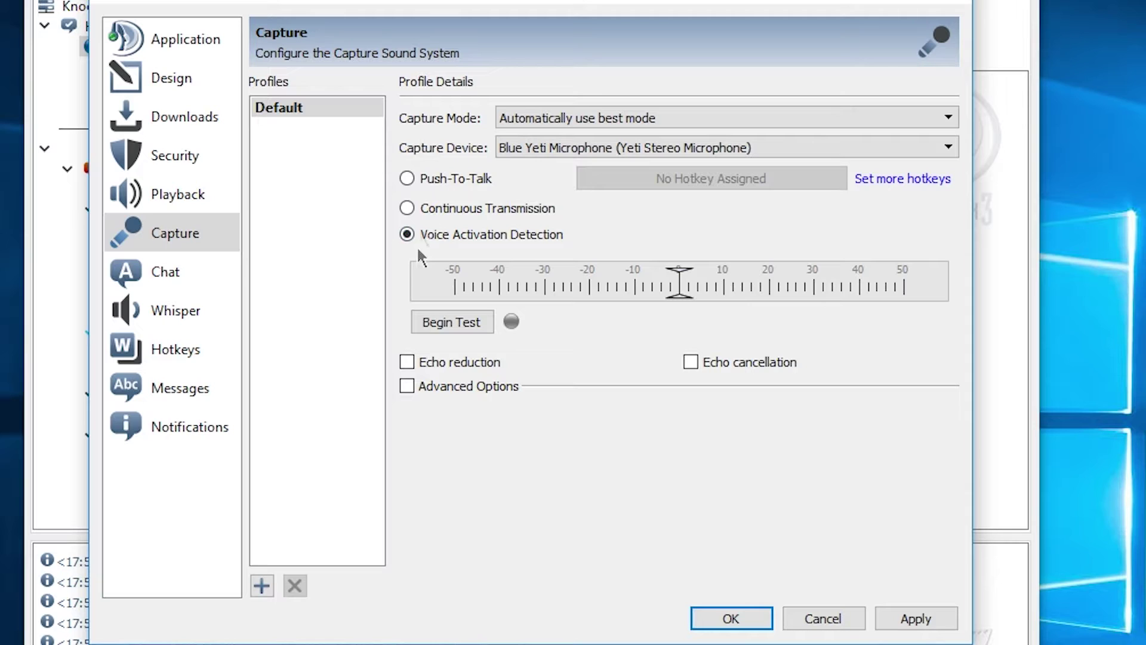
- Keep Voice Activation Detection selected and run a microphone level test
{"action": "left_click", "coordinate": [437, 178]}
{"action": "left_click", "coordinate": [443, 204]}
{"action": "left_click", "coordinate": [457, 235]}
{"action": "left_click", "coordinate": [476, 325]}
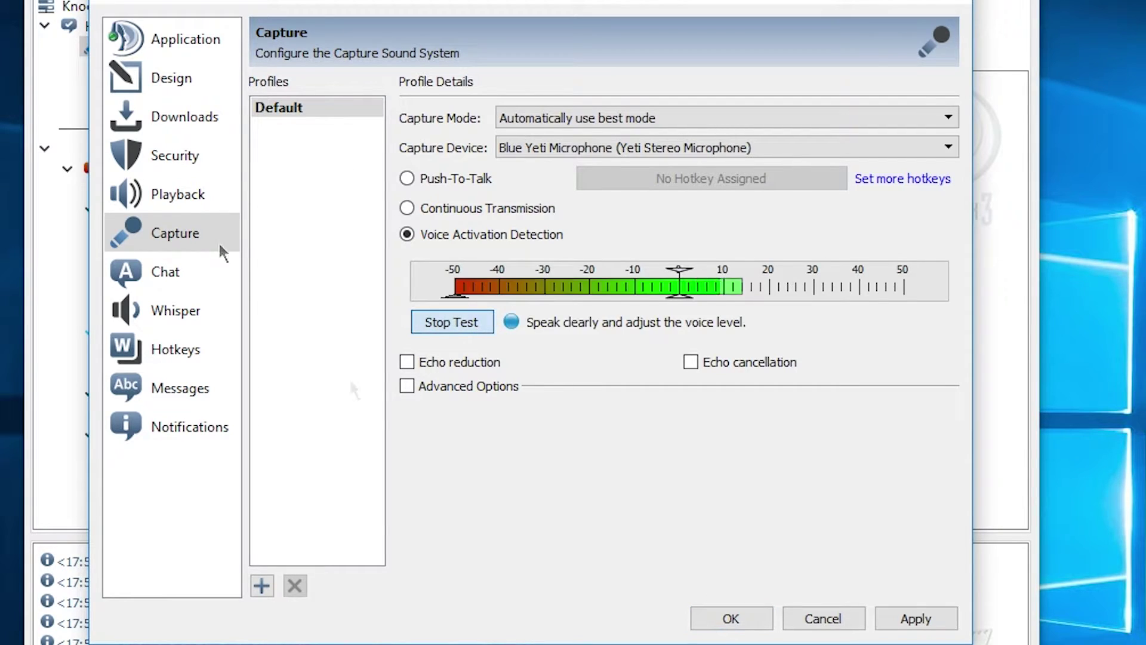
{"action": "left_click", "coordinate": [490, 322]}
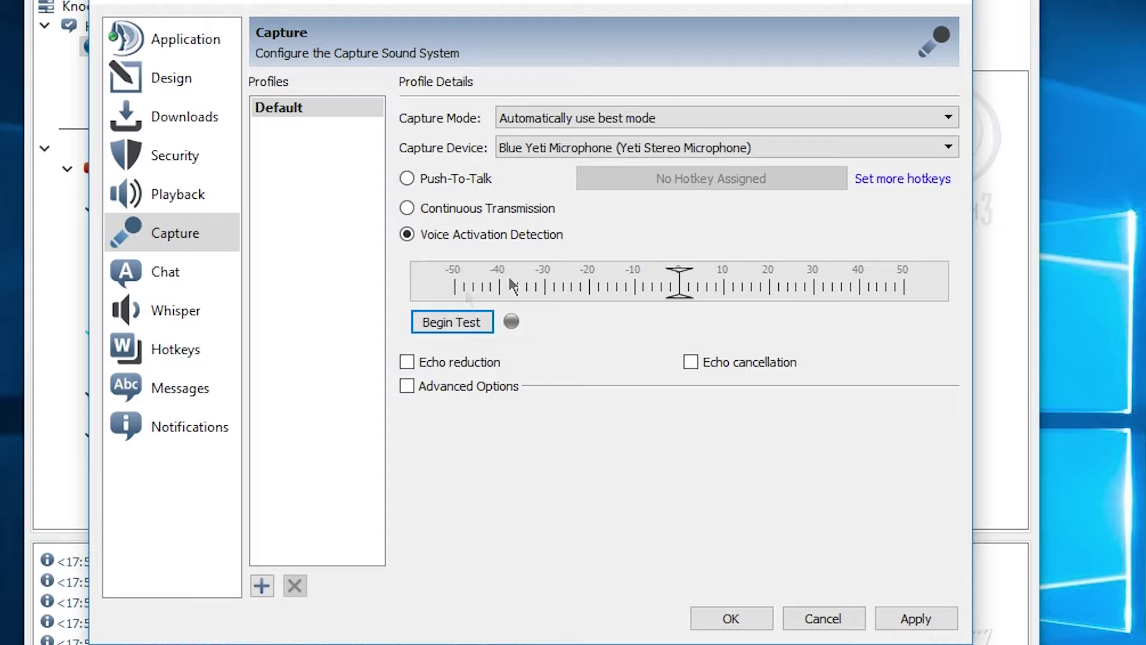
- Set Push-To-Talk with Q as the hotkey, then apply and close Options
{"action": "left_click", "coordinate": [465, 181]}
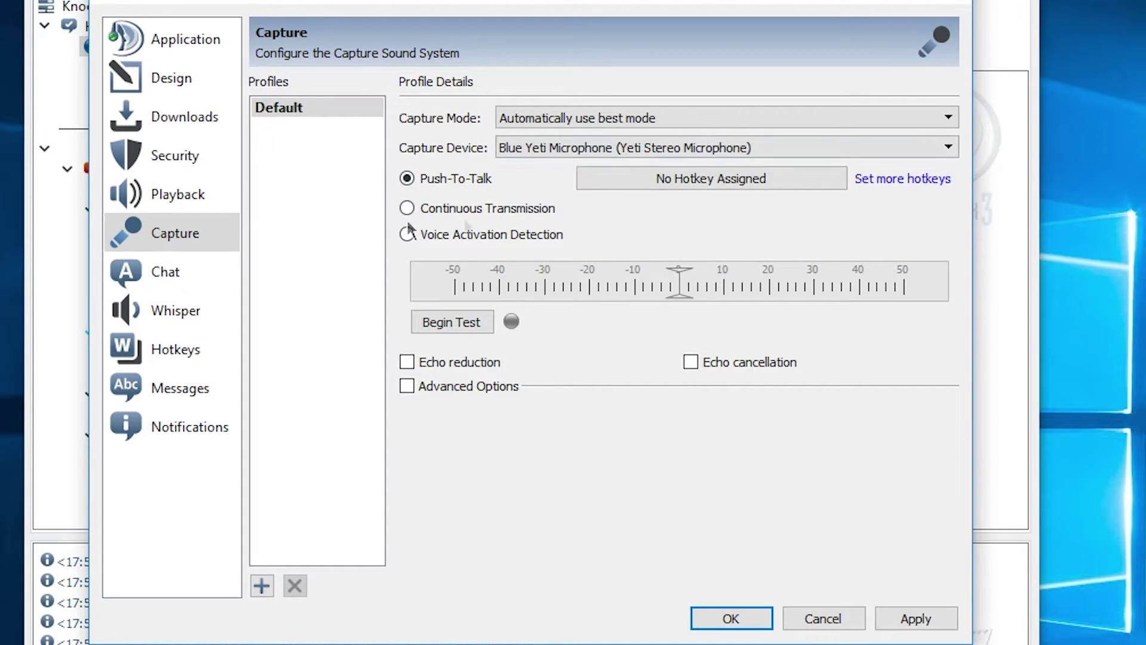
{"action": "left_click", "coordinate": [669, 180]}
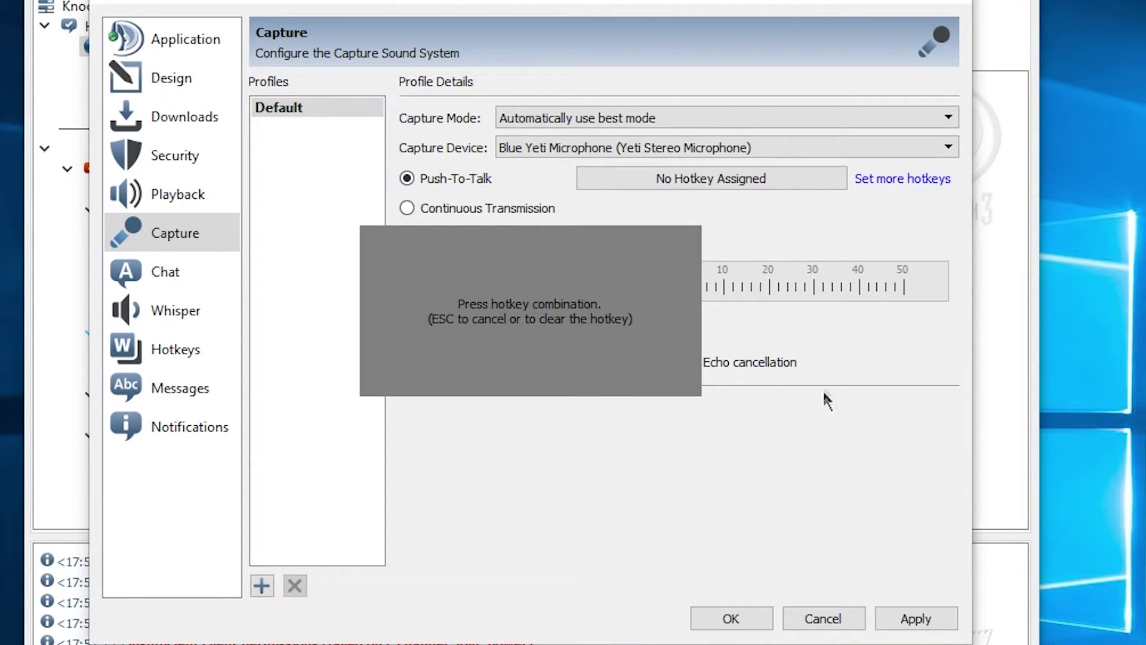
{"action": "key", "text": "q"}
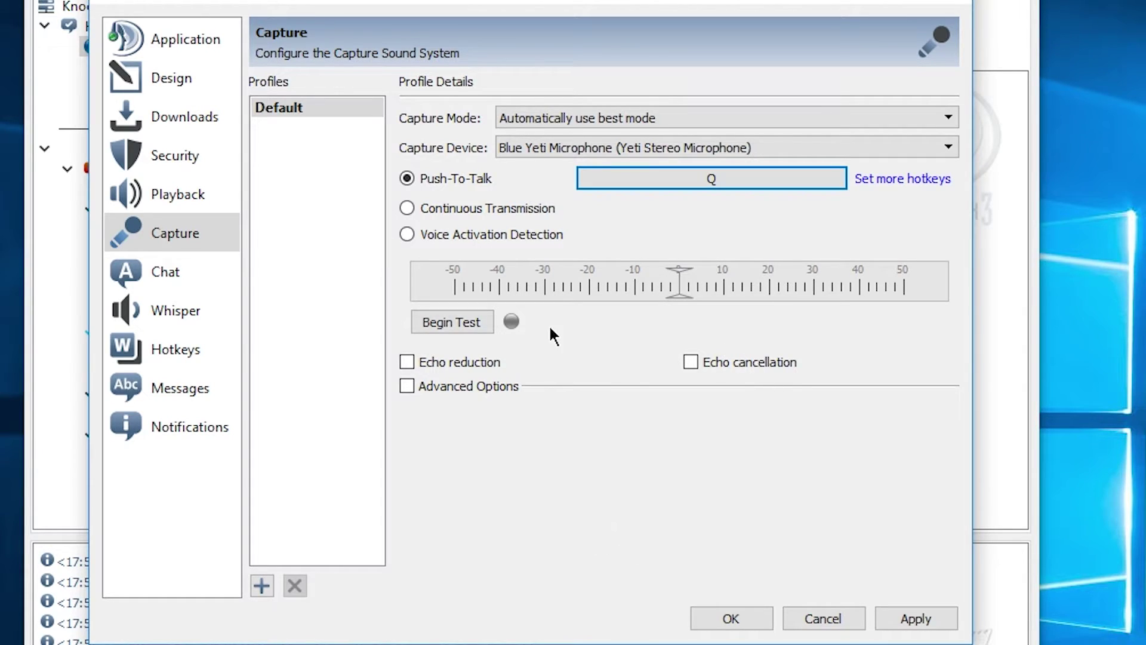
{"action": "left_click", "coordinate": [905, 618]}
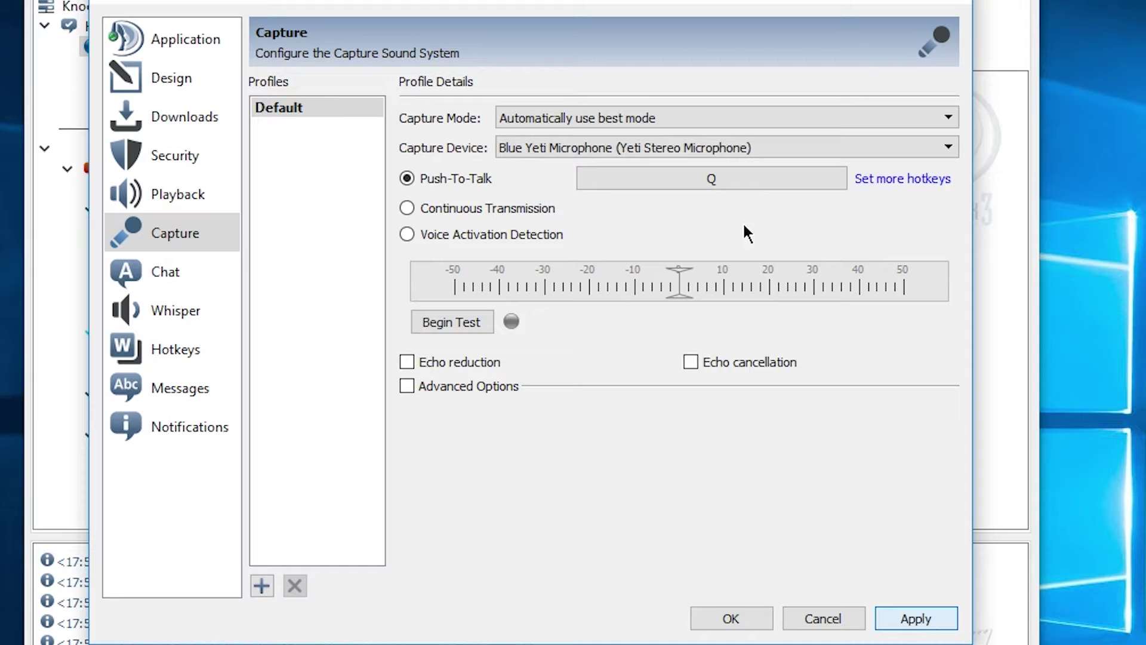
{"action": "left_click", "coordinate": [742, 619]}
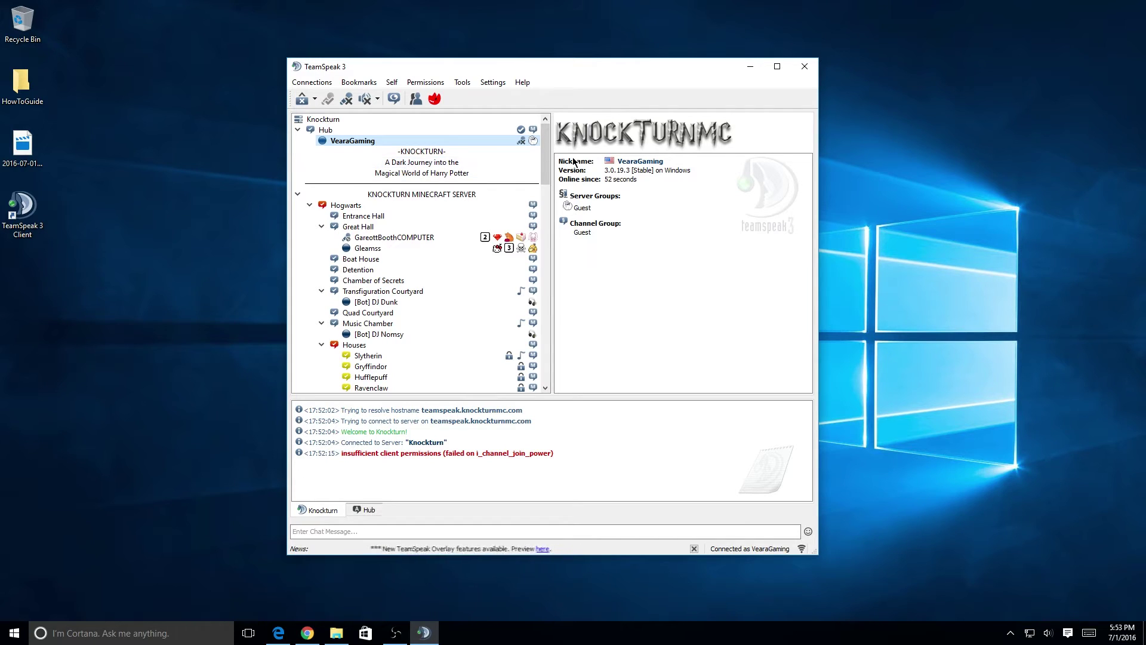
- Join Entrance Hall, then view Quidditch Public Lobby and Quad Courtyard channel info
{"action": "scroll", "coordinate": [393, 163], "scroll_direction": "down", "scroll_amount": 15}
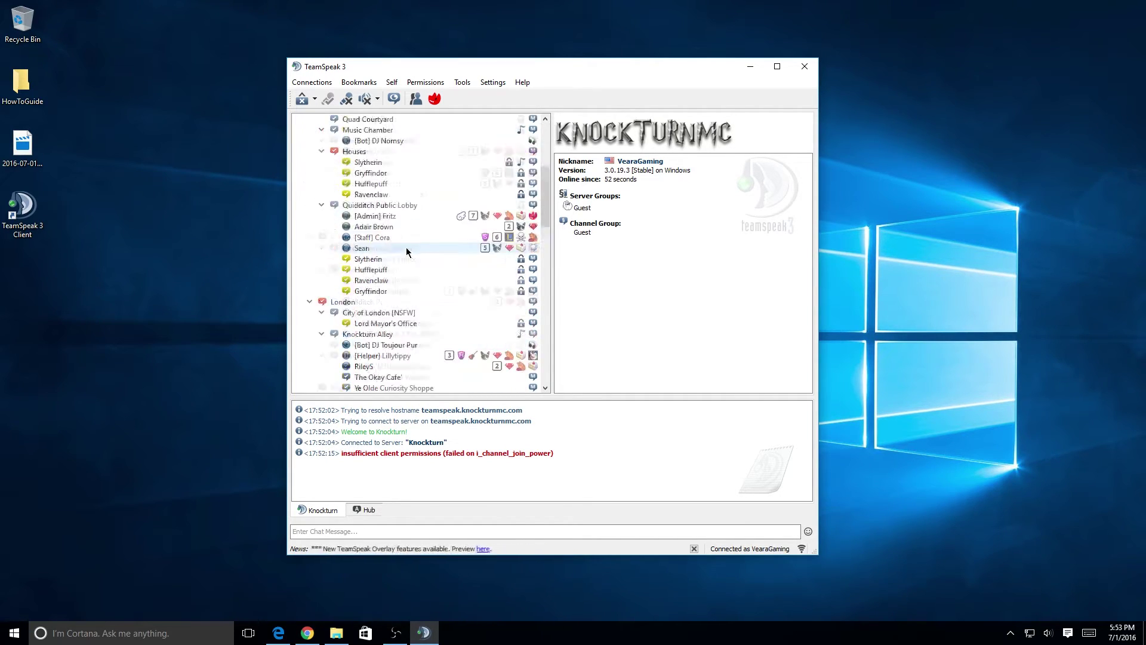
{"action": "scroll", "coordinate": [410, 251], "scroll_direction": "up", "scroll_amount": 15}
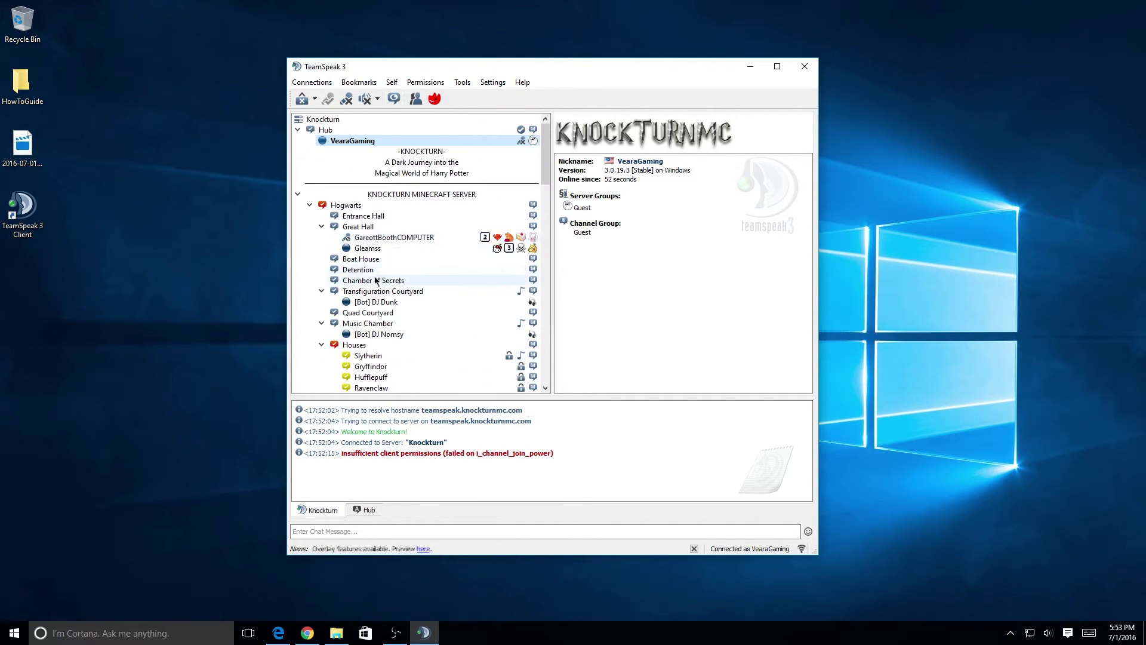
{"action": "double_click", "coordinate": [360, 216]}
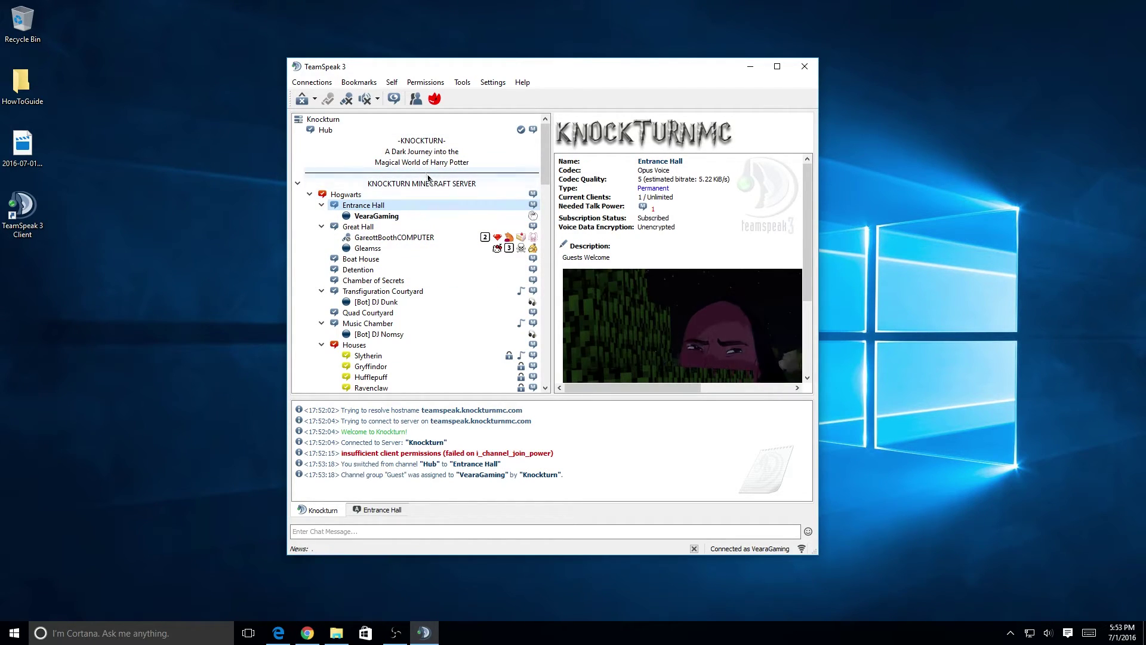
{"action": "key", "text": "Down"}
{"action": "key", "text": "Down"}
{"action": "key", "text": "Down"}
{"action": "key", "text": "Down"}
{"action": "key", "text": "Down"}
{"action": "key", "text": "Down"}
{"action": "key", "text": "Down"}
{"action": "key", "text": "Down"}
{"action": "key", "text": "Down"}
{"action": "key", "text": "Down"}
{"action": "key", "text": "Down"}
{"action": "key", "text": "Down"}
{"action": "key", "text": "Down"}
{"action": "key", "text": "Down"}
{"action": "key", "text": "Down"}
{"action": "key", "text": "Down"}
{"action": "key", "text": "Down"}
{"action": "key", "text": "Down"}
{"action": "key", "text": "Up"}
{"action": "key", "text": "Up"}
{"action": "key", "text": "Up"}
{"action": "key", "text": "Up"}
{"action": "key", "text": "Up"}
{"action": "key", "text": "Up"}
{"action": "key", "text": "Up"}
{"action": "key", "text": "Up"}
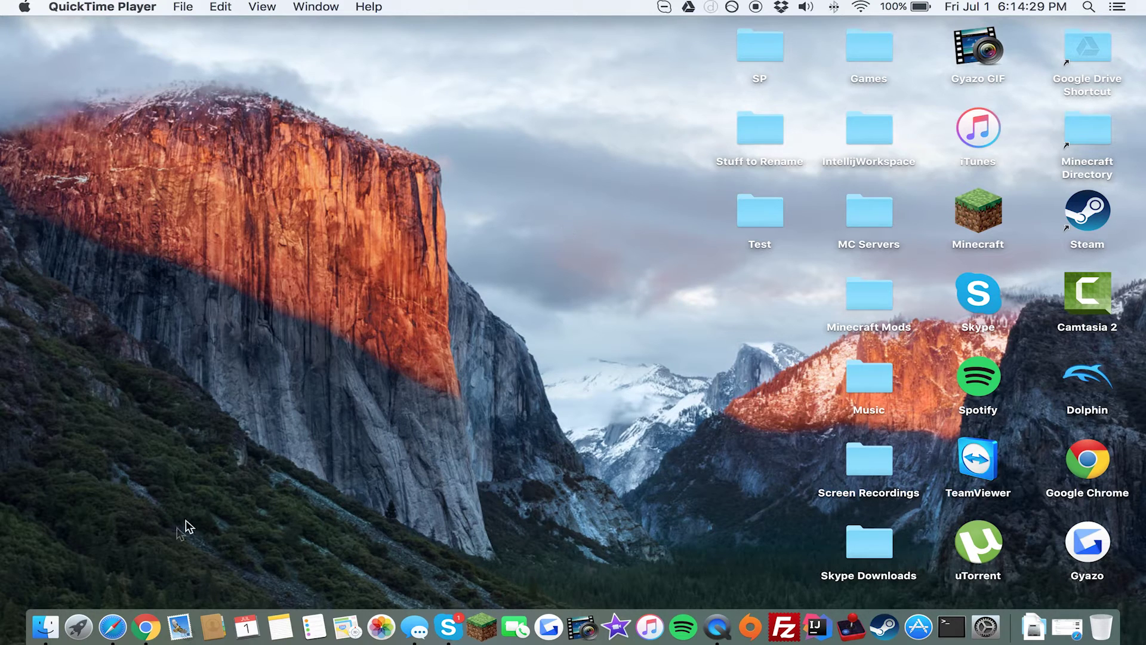
- Reload the teamspeak.com downloads page in Safari
{"action": "left_click", "coordinate": [112, 627]}
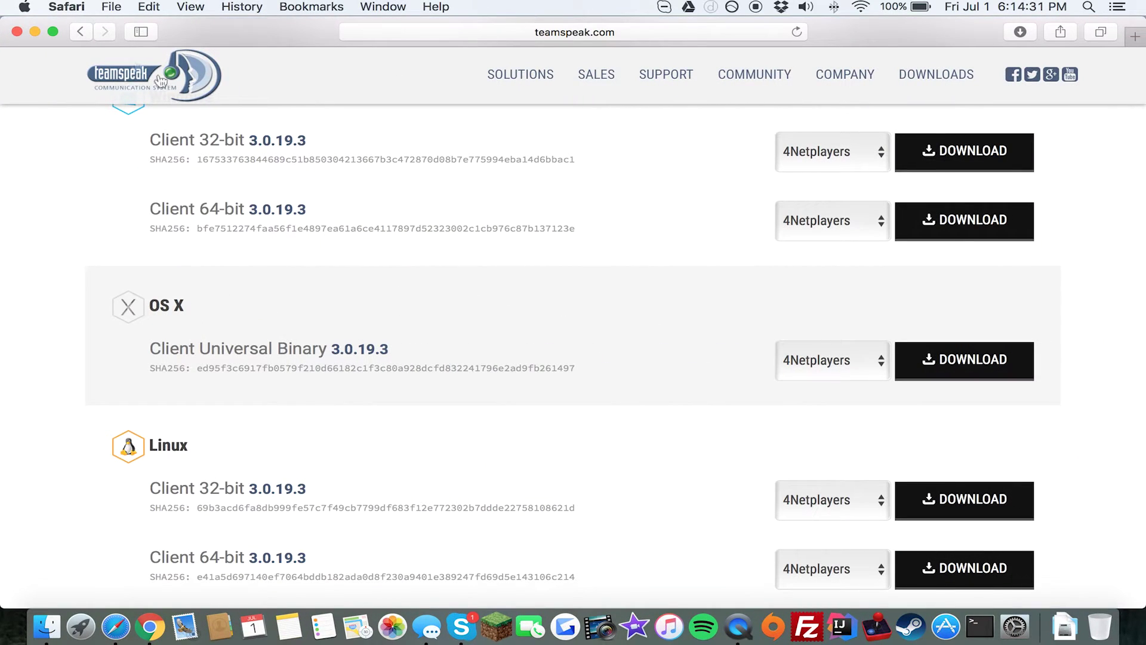
{"action": "left_click", "coordinate": [591, 33]}
{"action": "left_click", "coordinate": [573, 33]}
{"action": "left_click_drag", "start_coordinate": [559, 31], "coordinate": [274, 35]}
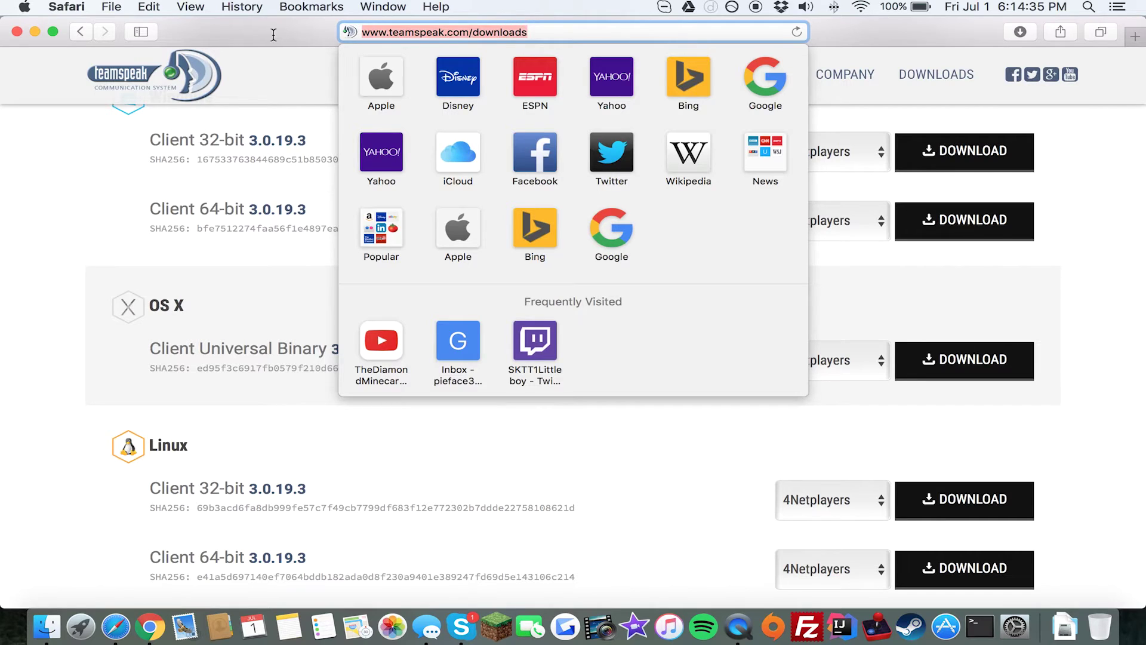
{"action": "left_click", "coordinate": [548, 31]}
{"action": "key", "text": "Return"}
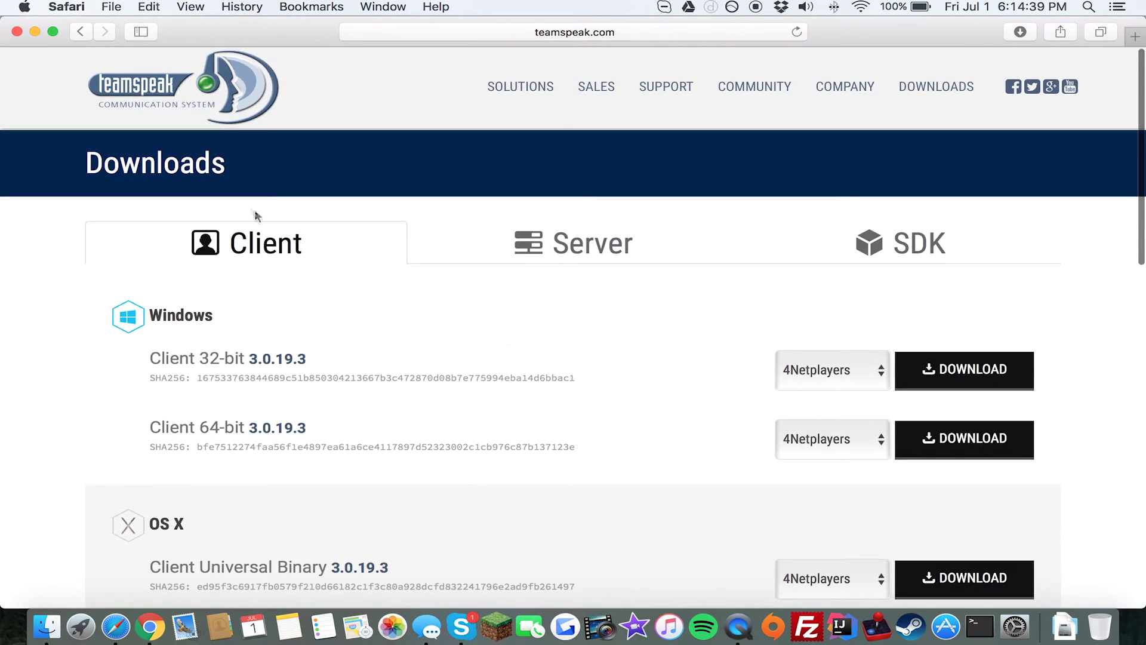
- Scroll through the client downloads for each platform, then minimise Safari
{"action": "scroll", "coordinate": [442, 230], "scroll_direction": "down", "scroll_amount": 3}
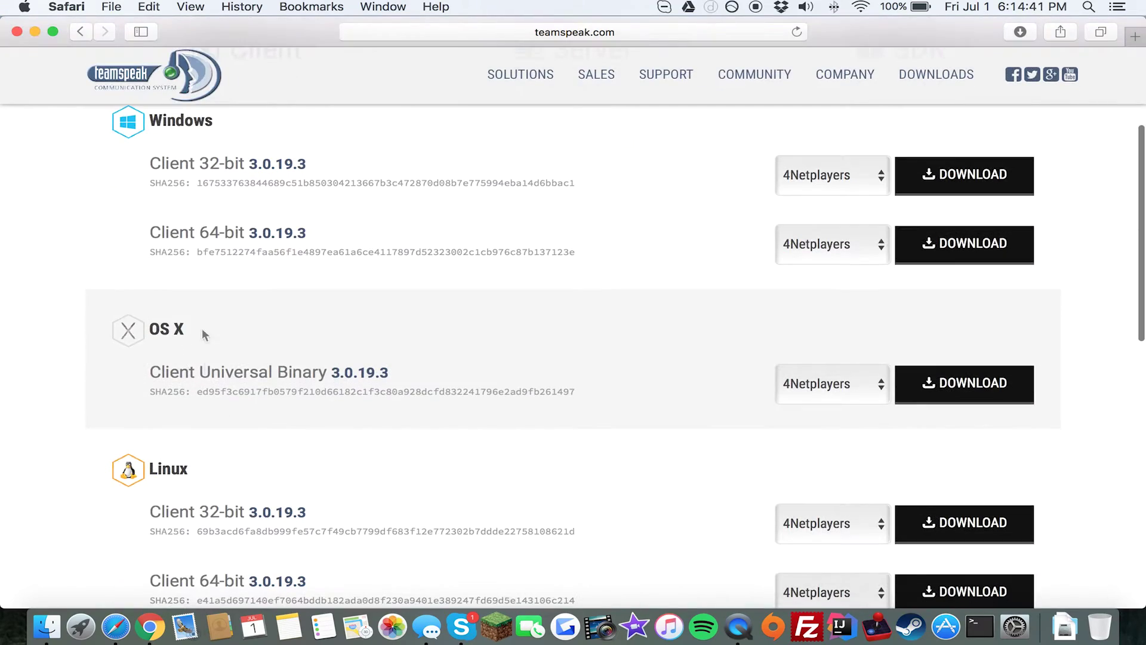
{"action": "scroll", "coordinate": [197, 332], "scroll_direction": "down", "scroll_amount": 3}
{"action": "scroll", "coordinate": [197, 305], "scroll_direction": "down", "scroll_amount": 3}
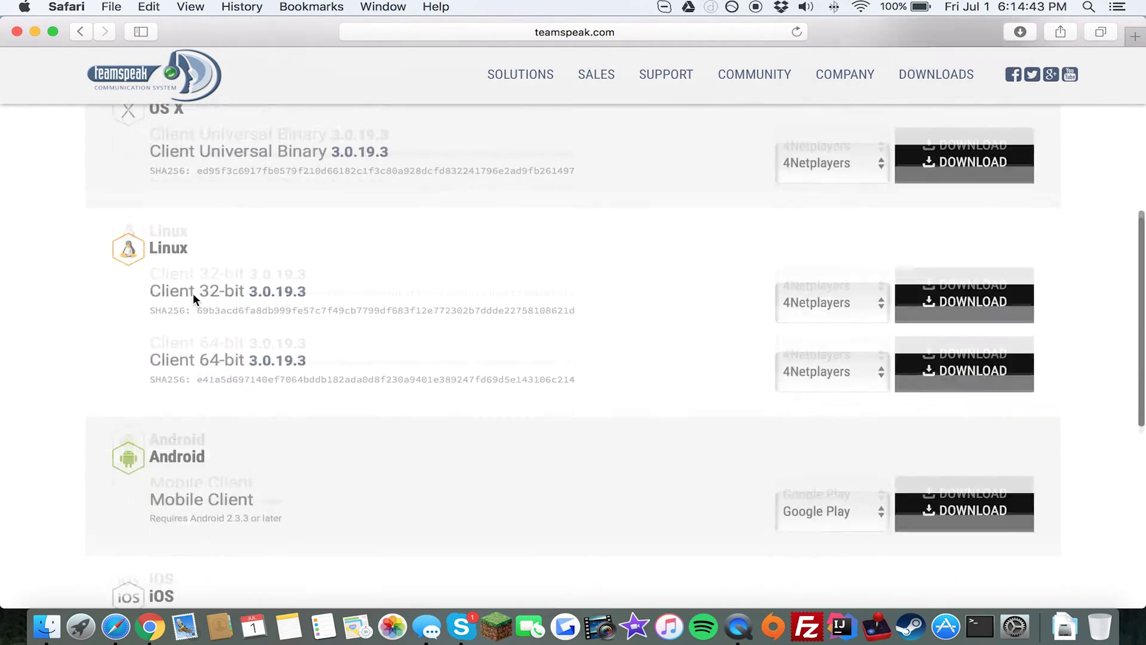
{"action": "scroll", "coordinate": [328, 436], "scroll_direction": "up", "scroll_amount": 3}
{"action": "scroll", "coordinate": [308, 379], "scroll_direction": "up", "scroll_amount": 5}
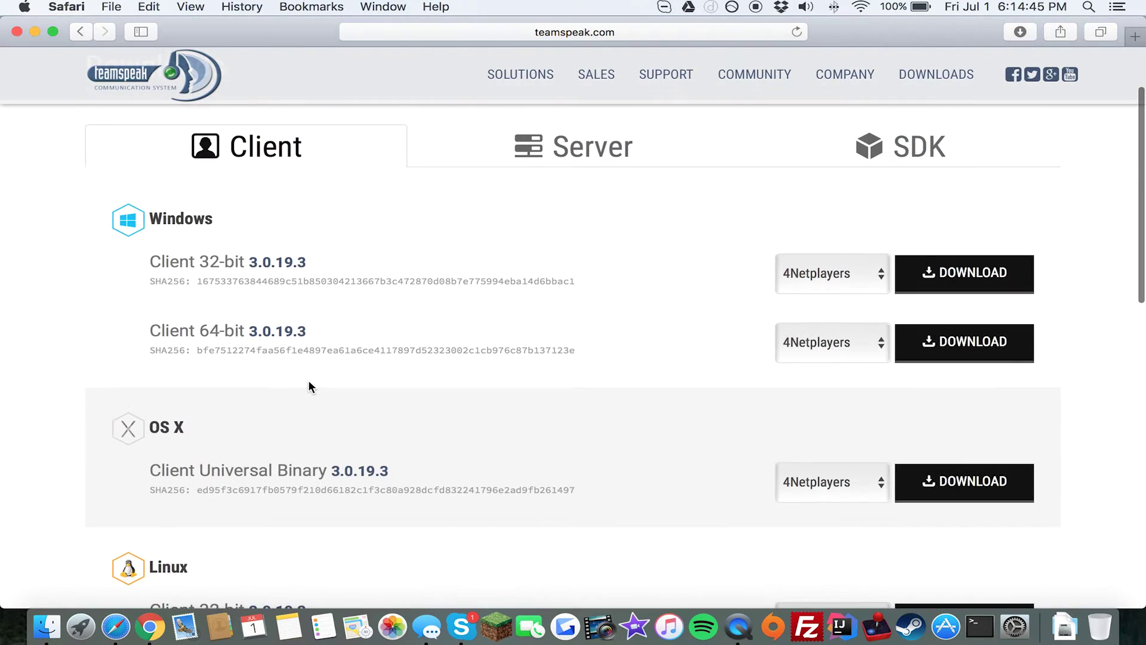
{"action": "scroll", "coordinate": [308, 380], "scroll_direction": "down", "scroll_amount": 5}
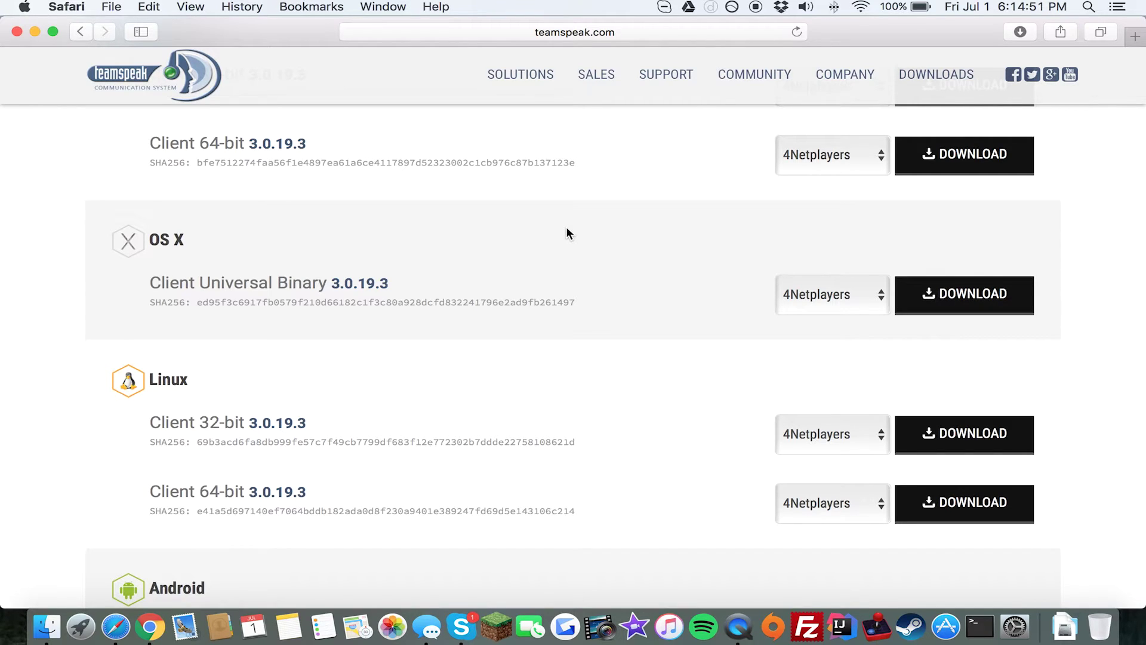
{"action": "left_click", "coordinate": [34, 32]}
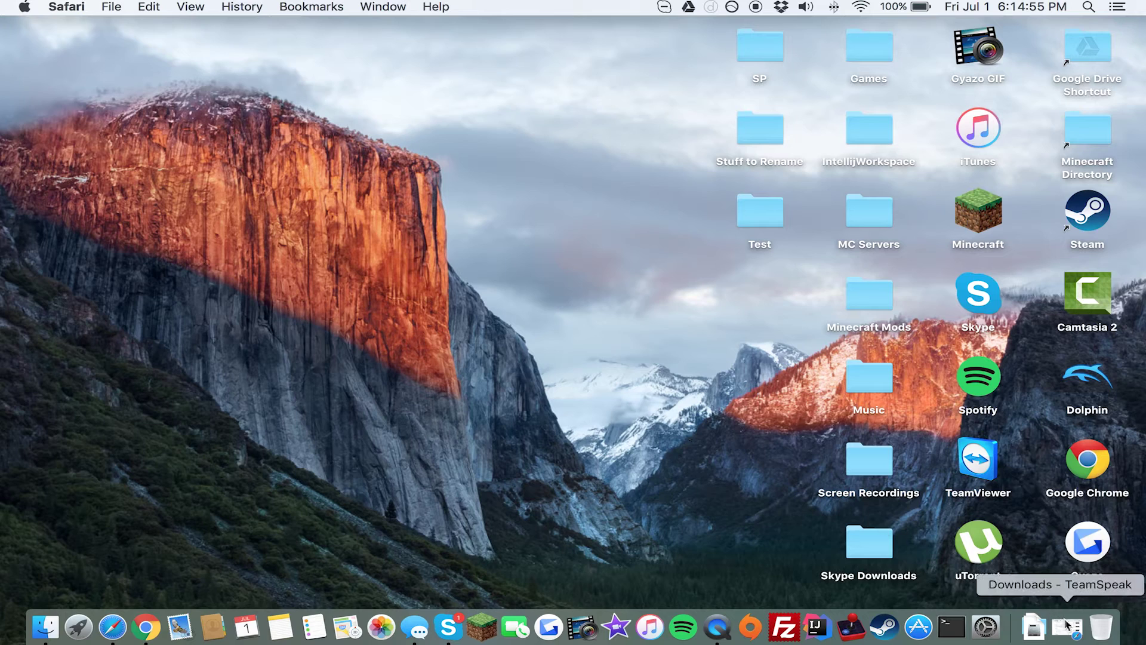
- Open the downloaded TeamSpeak 3 disk image and accept the licence agreement
{"action": "left_click", "coordinate": [1034, 628]}
{"action": "left_click", "coordinate": [1039, 550]}
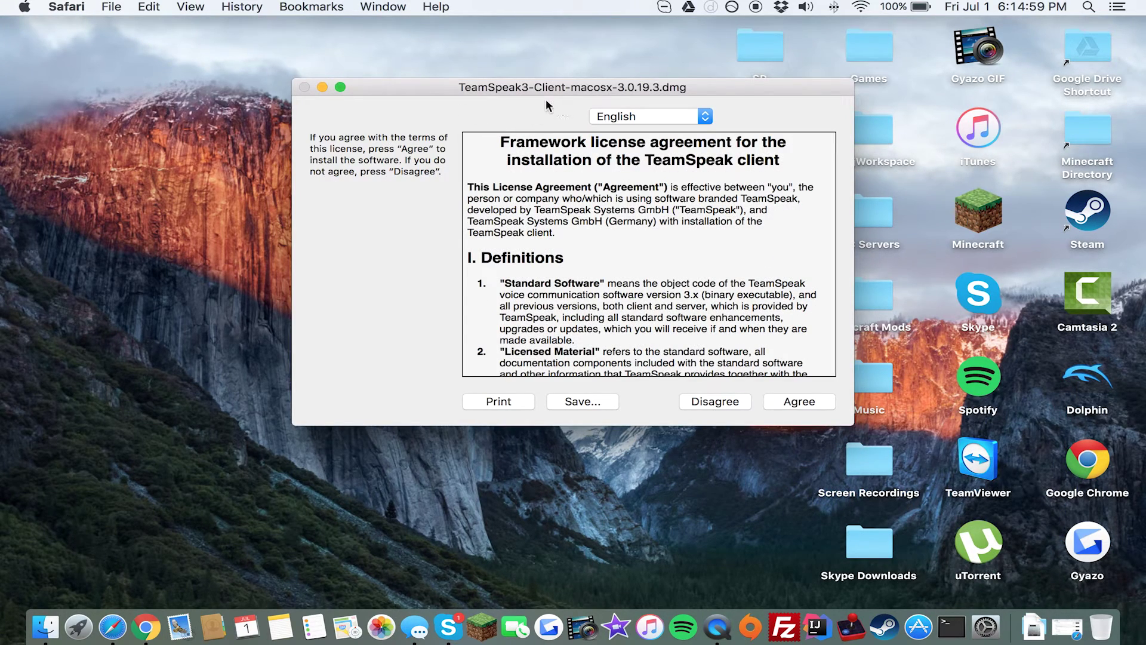
{"action": "left_click_drag", "start_coordinate": [569, 90], "coordinate": [499, 94]}
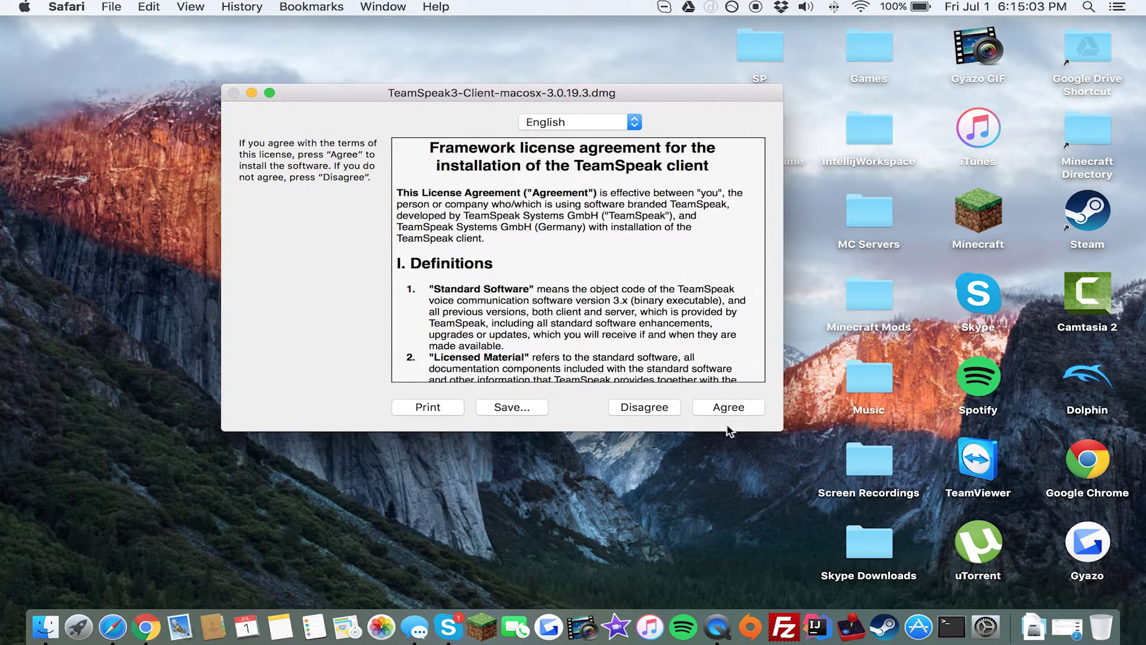
{"action": "left_click", "coordinate": [725, 406]}
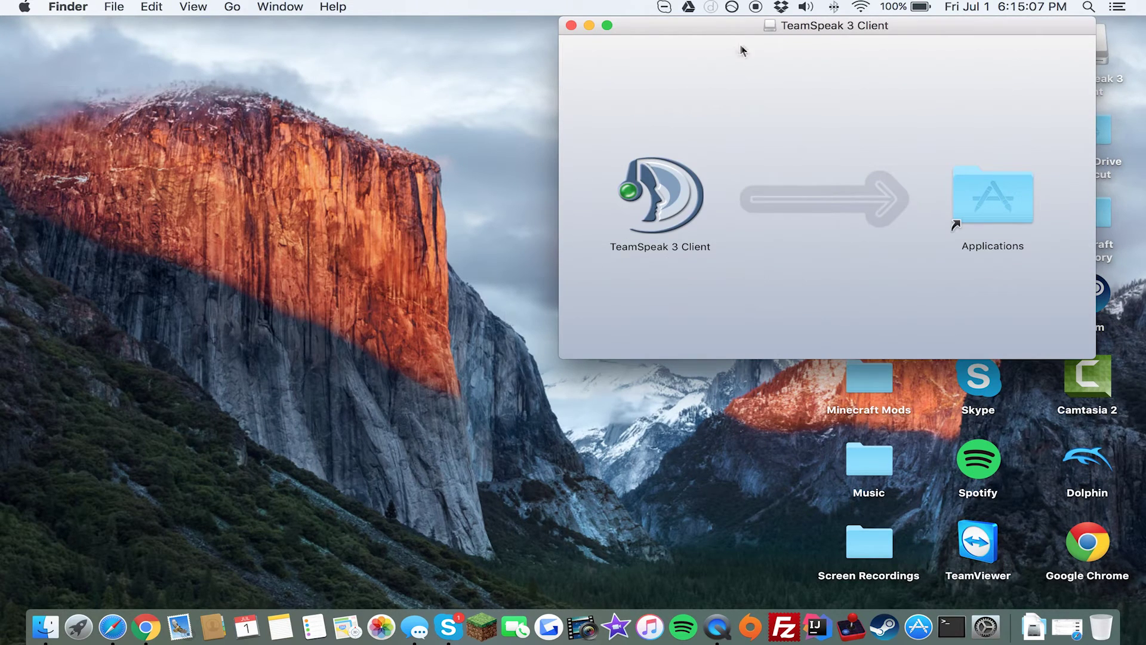
- Copy TeamSpeak 3 Client into Applications, launch it, and close the disk image window
{"action": "left_click_drag", "start_coordinate": [743, 29], "coordinate": [394, 128]}
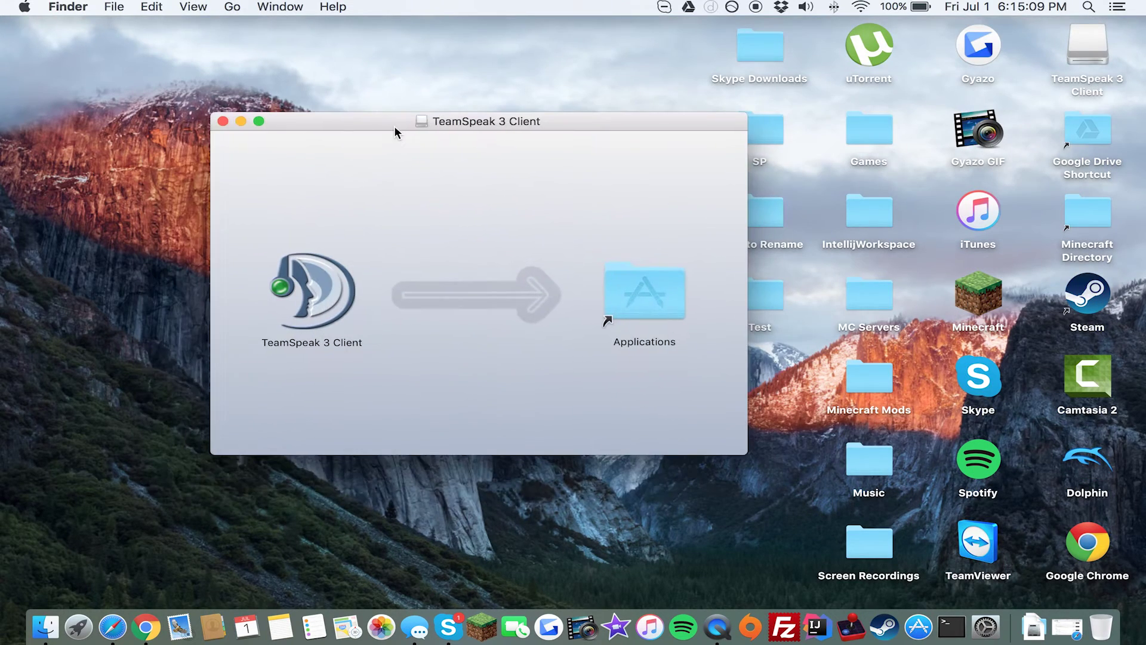
{"action": "left_click", "coordinate": [330, 278]}
{"action": "left_click_drag", "start_coordinate": [327, 294], "coordinate": [644, 304]}
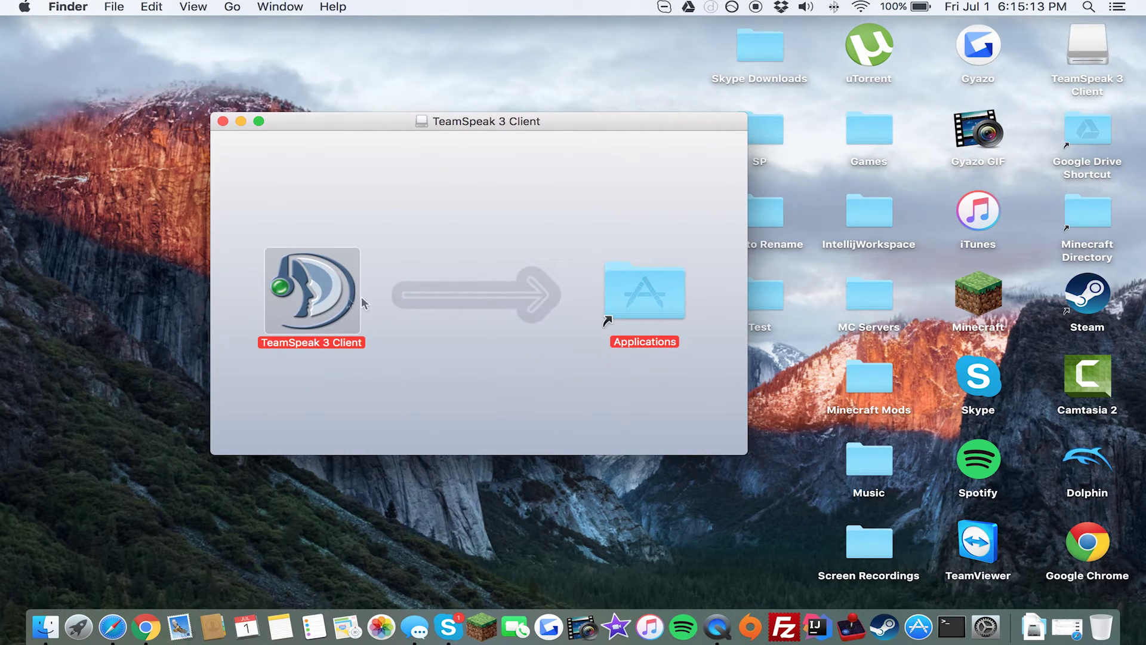
{"action": "double_click", "coordinate": [306, 297]}
{"action": "left_click", "coordinate": [222, 122]}
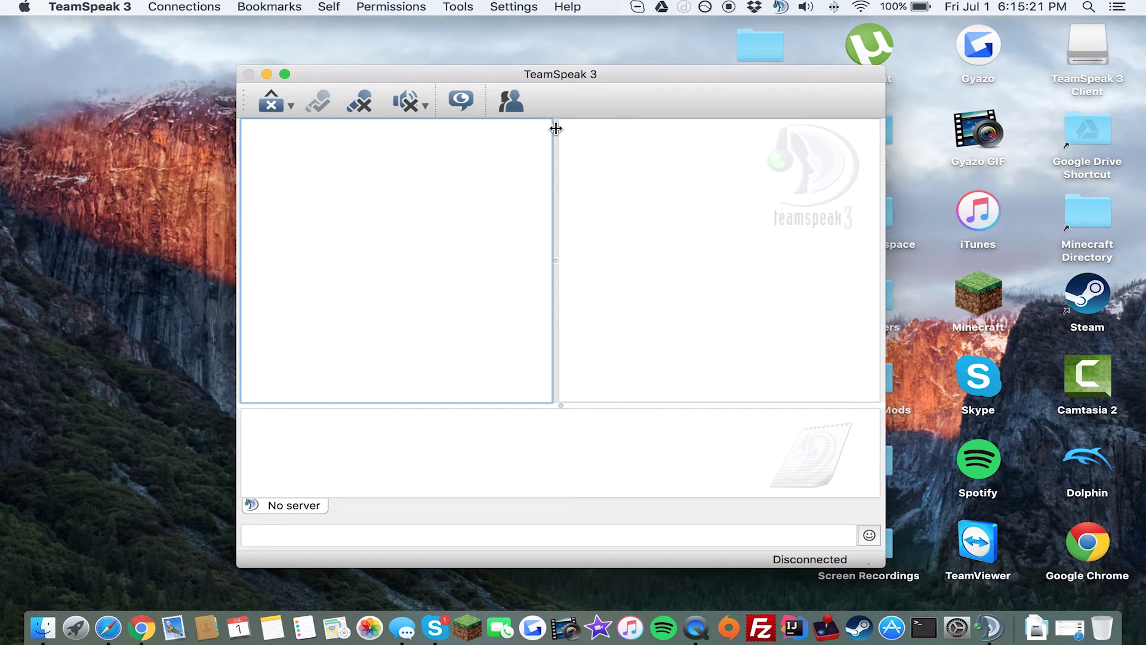
- Connect to teamspeak.knockturnmc.com under the chosen nickname, leaving the server password empty
{"action": "left_click", "coordinate": [184, 6]}
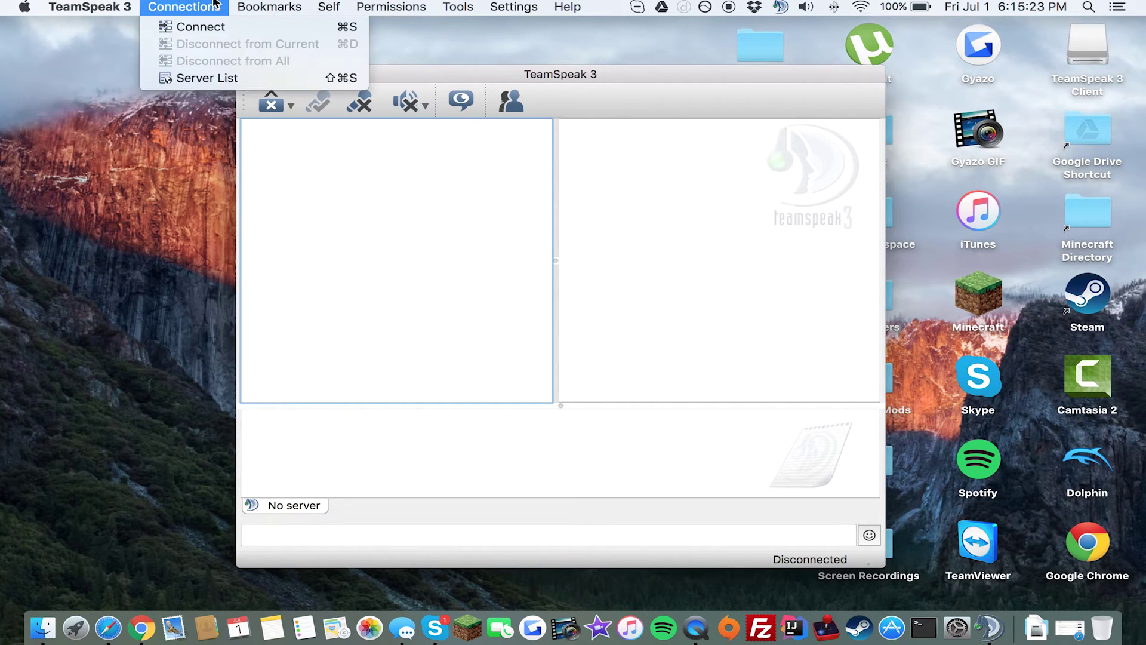
{"action": "left_click", "coordinate": [216, 25]}
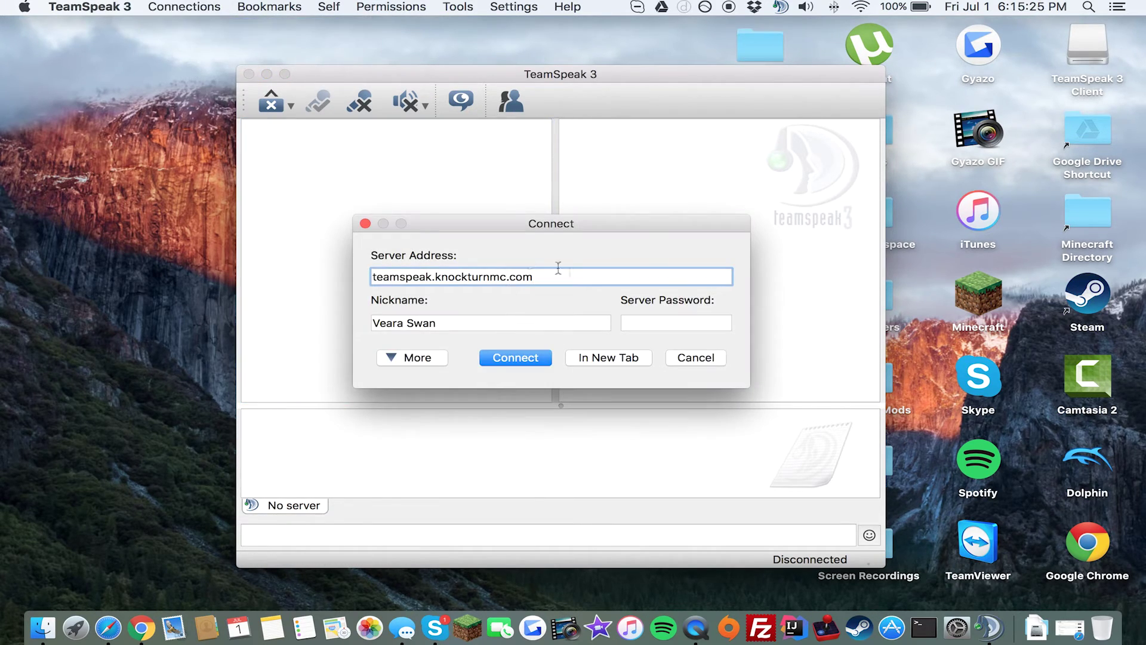
{"action": "left_click_drag", "start_coordinate": [557, 271], "coordinate": [308, 276]}
{"action": "left_click", "coordinate": [598, 276]}
{"action": "left_click_drag", "start_coordinate": [478, 330], "coordinate": [285, 338]}
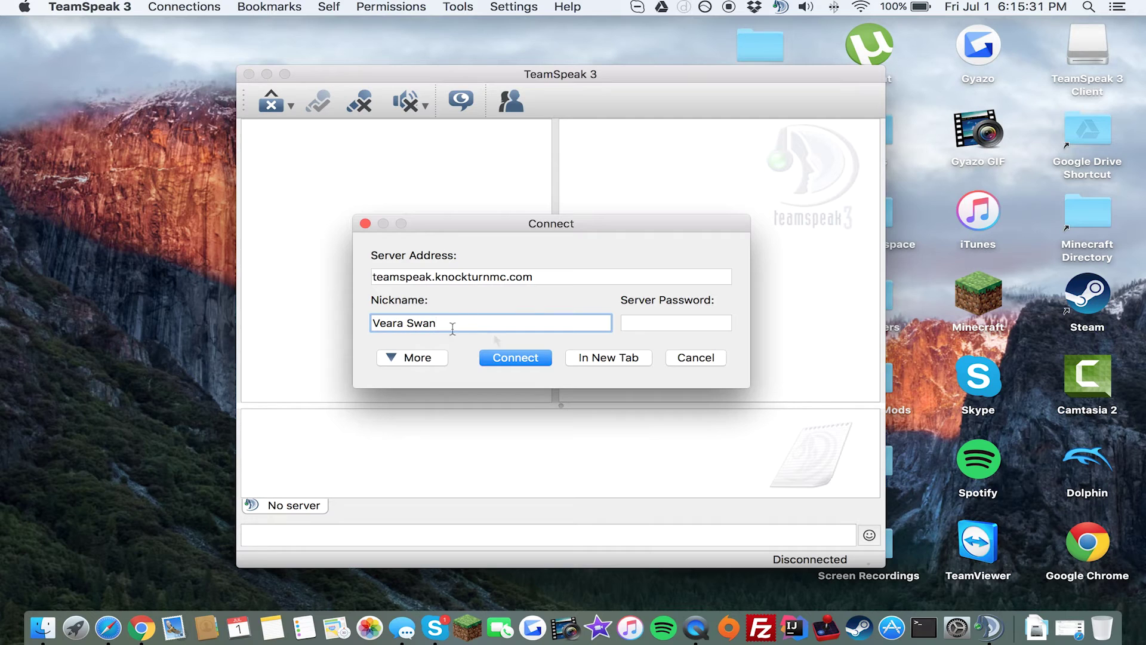
{"action": "left_click", "coordinate": [682, 322]}
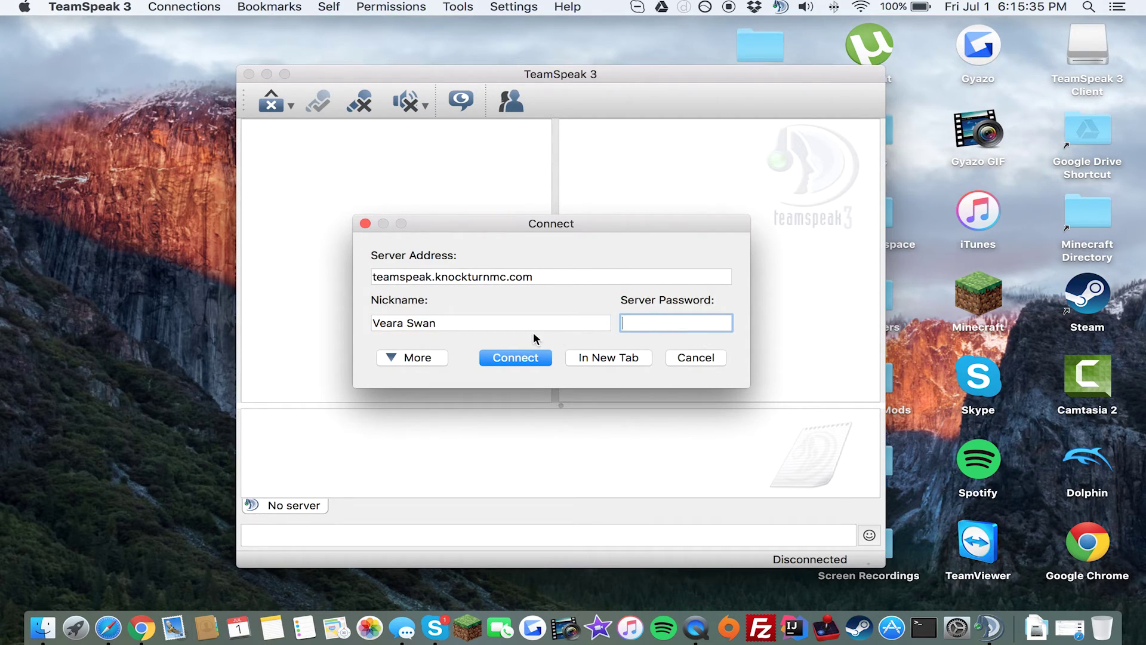
{"action": "left_click", "coordinate": [521, 357]}
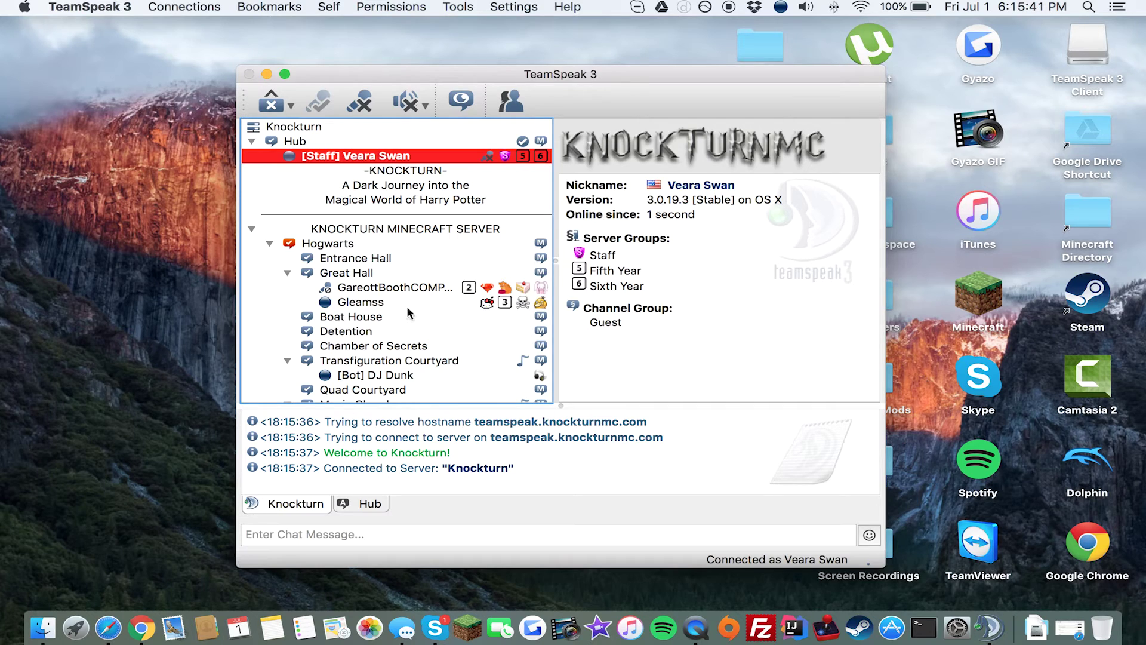
- Bring up the TeamSpeak 3 Preferences window from the application menu
{"action": "left_click", "coordinate": [510, 6]}
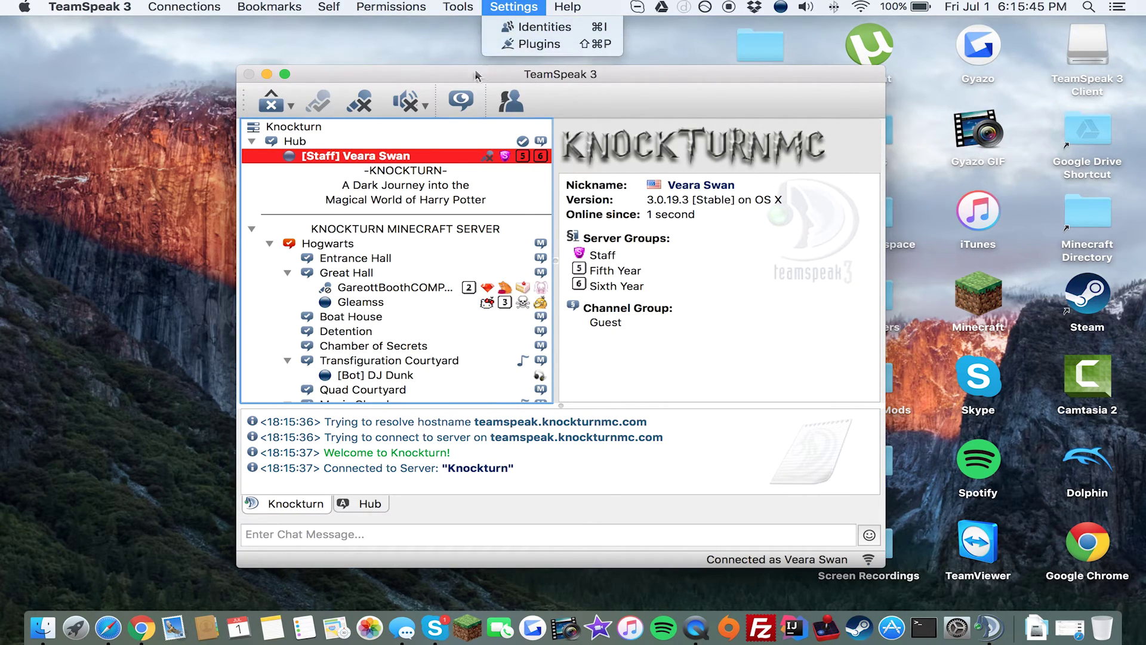
{"action": "left_click", "coordinate": [90, 7]}
{"action": "left_click", "coordinate": [90, 7]}
{"action": "left_click", "coordinate": [89, 6]}
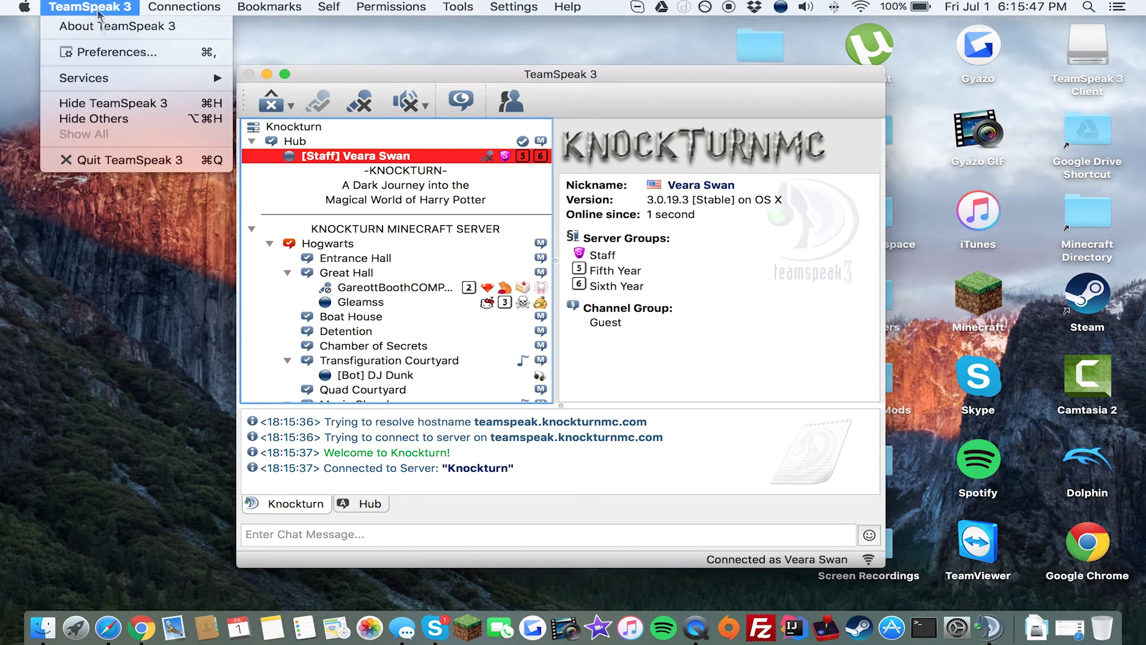
{"action": "left_click", "coordinate": [108, 55]}
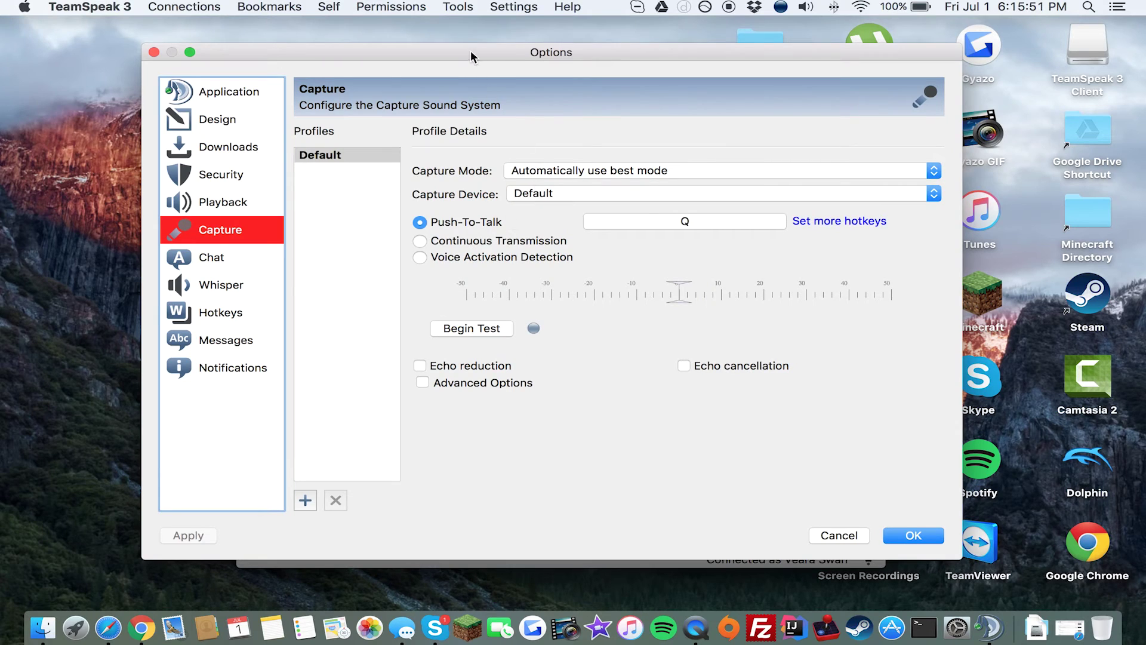
{"action": "left_click_drag", "start_coordinate": [471, 53], "coordinate": [468, 46]}
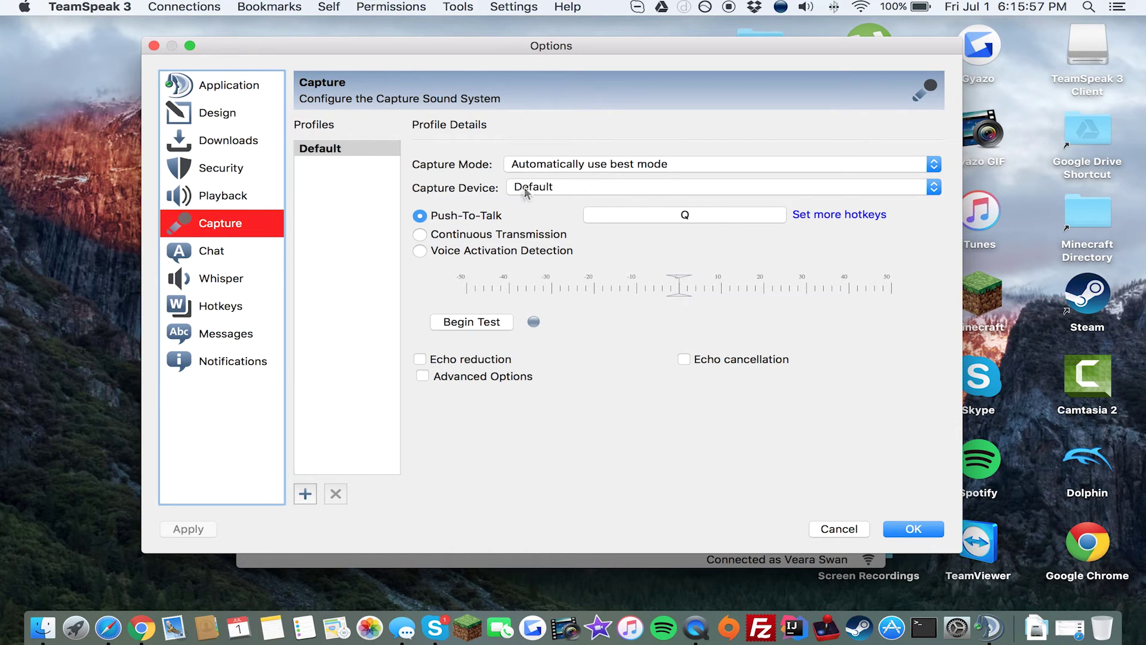
- Set Capture Device to Built-in Microphone with Push-To-Talk transmission and save with OK
{"action": "left_click", "coordinate": [566, 196]}
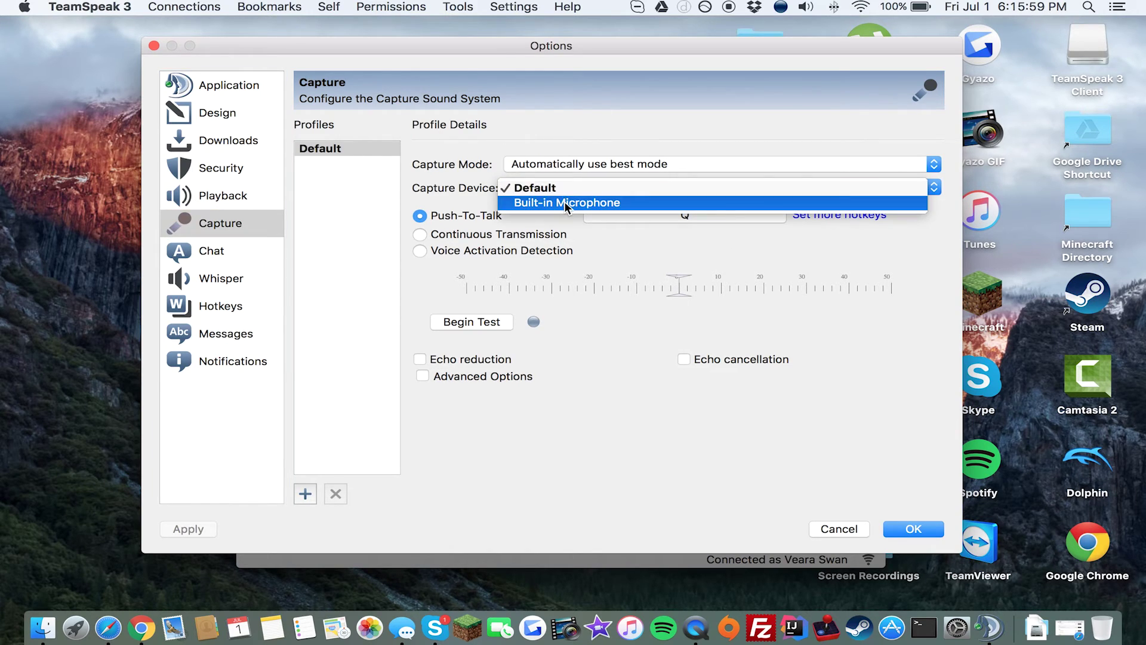
{"action": "left_click", "coordinate": [565, 208]}
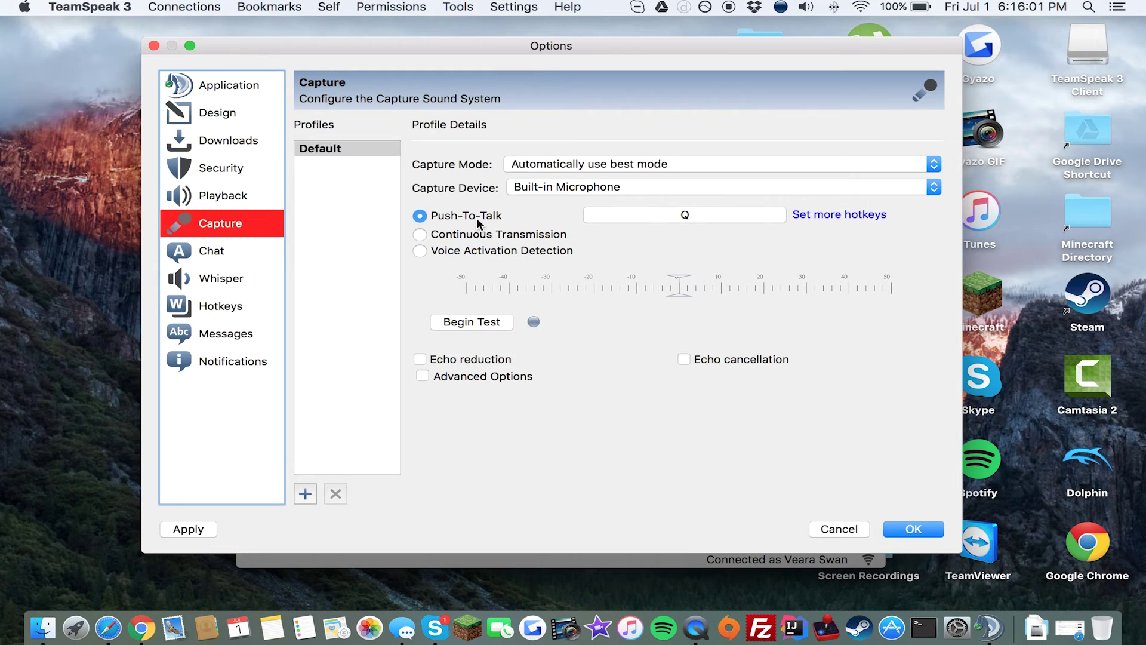
{"action": "left_click", "coordinate": [452, 237]}
{"action": "left_click", "coordinate": [455, 253]}
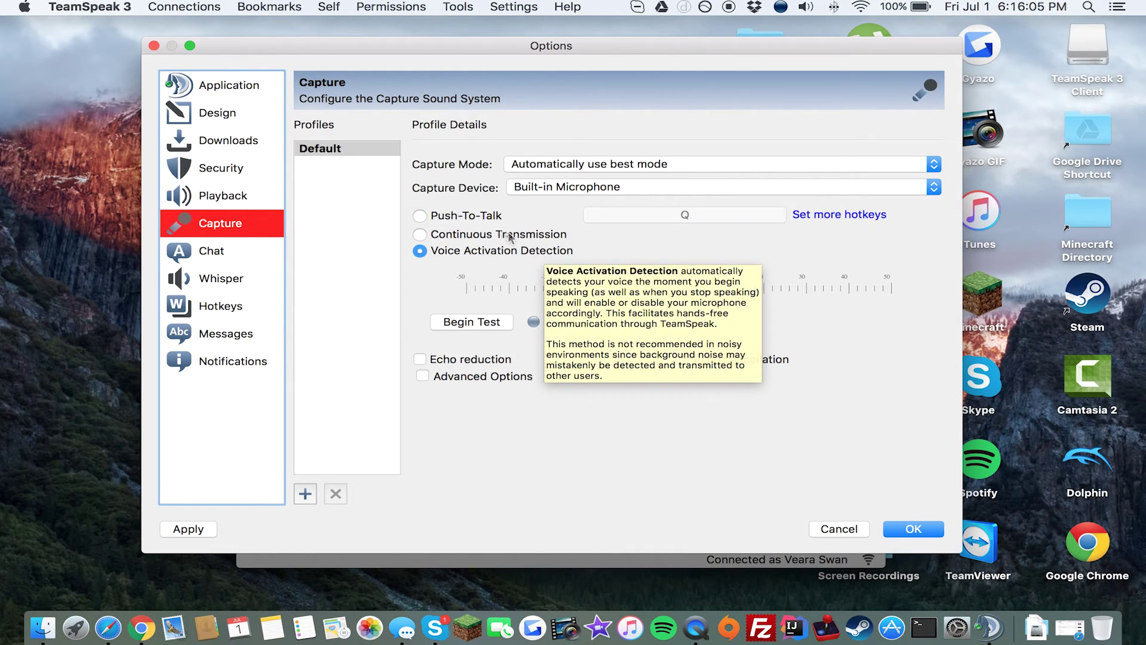
{"action": "left_click", "coordinate": [480, 217]}
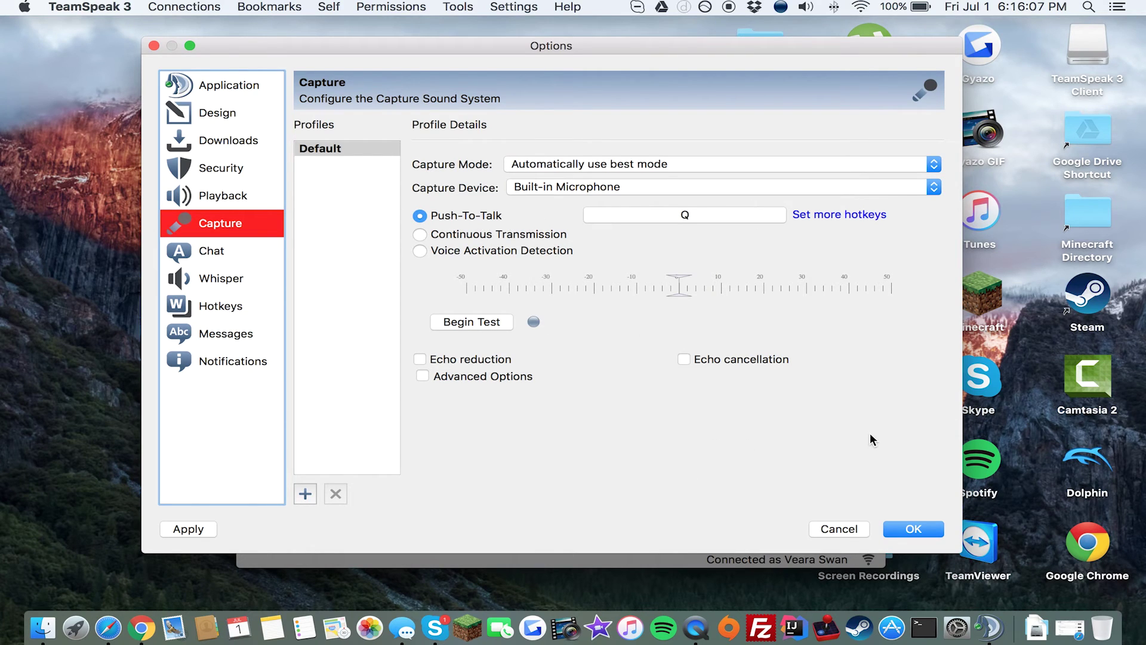
{"action": "left_click", "coordinate": [913, 529]}
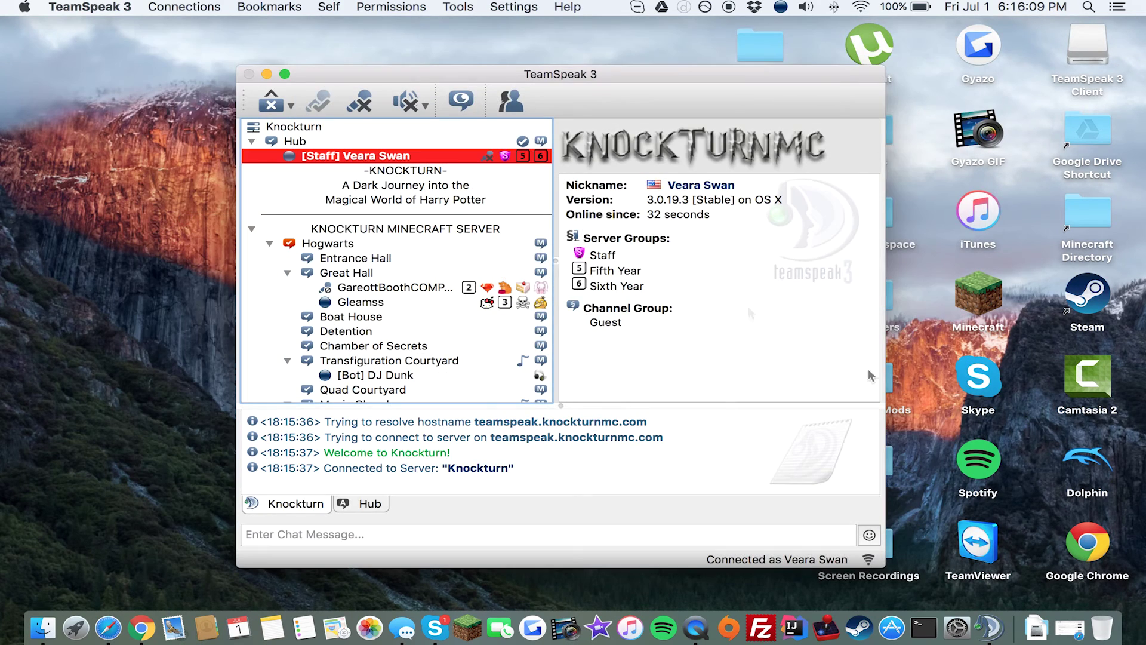
- Look at the Quad Courtyard and Quidditch Public Lobby channels, then join Entrance Hall
{"action": "left_click", "coordinate": [404, 385]}
{"action": "key", "text": "Down"}
{"action": "key", "text": "Down"}
{"action": "key", "text": "Down"}
{"action": "key", "text": "Down"}
{"action": "key", "text": "Down"}
{"action": "key", "text": "Down"}
{"action": "key", "text": "Down"}
{"action": "key", "text": "Down"}
{"action": "scroll", "coordinate": [399, 228], "scroll_direction": "up", "scroll_amount": 5}
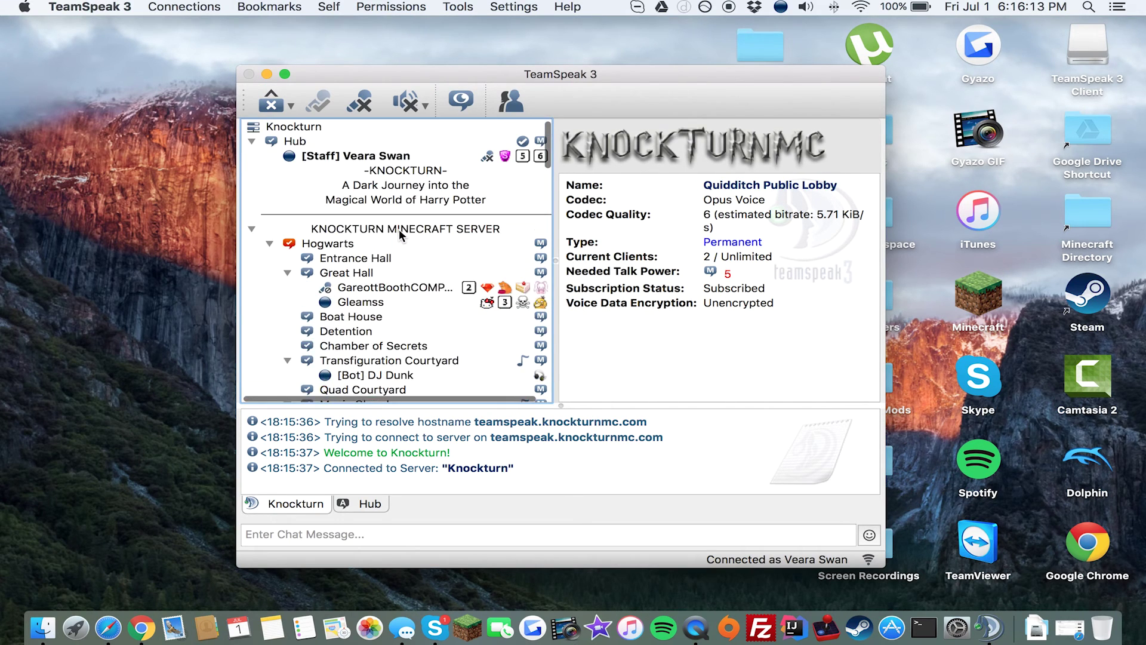
{"action": "double_click", "coordinate": [348, 259]}
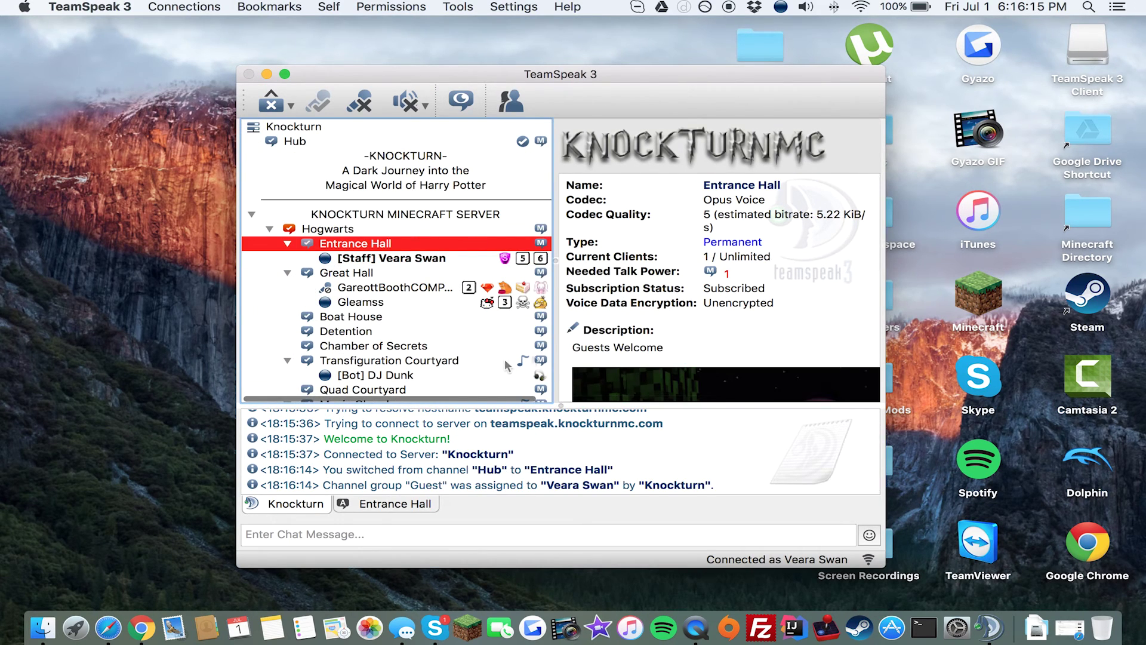
- Review the Quad Courtyard and Quidditch Public Lobby channel details, then quit TeamSpeak 3
{"action": "left_click", "coordinate": [506, 388]}
{"action": "key", "text": "Down"}
{"action": "key", "text": "Down"}
{"action": "key", "text": "Down"}
{"action": "key", "text": "Down"}
{"action": "key", "text": "Down"}
{"action": "key", "text": "Down"}
{"action": "key", "text": "Down"}
{"action": "key", "text": "Down"}
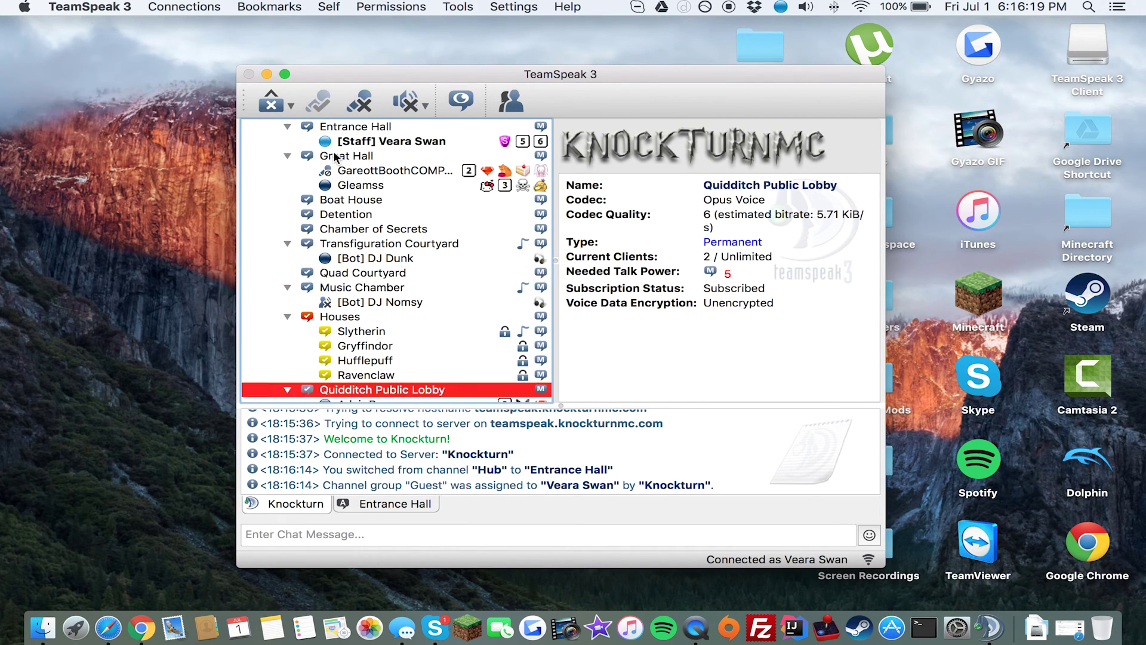
{"action": "left_click", "coordinate": [466, 272]}
{"action": "scroll", "coordinate": [490, 301], "scroll_direction": "up", "scroll_amount": 5}
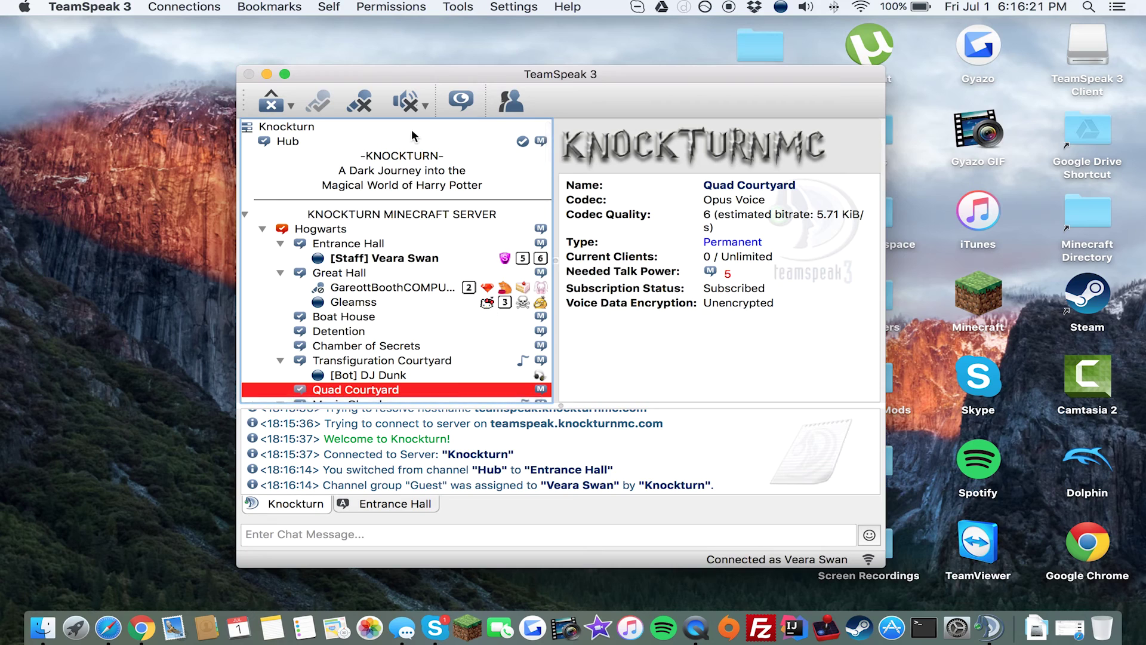
{"action": "left_click", "coordinate": [91, 7]}
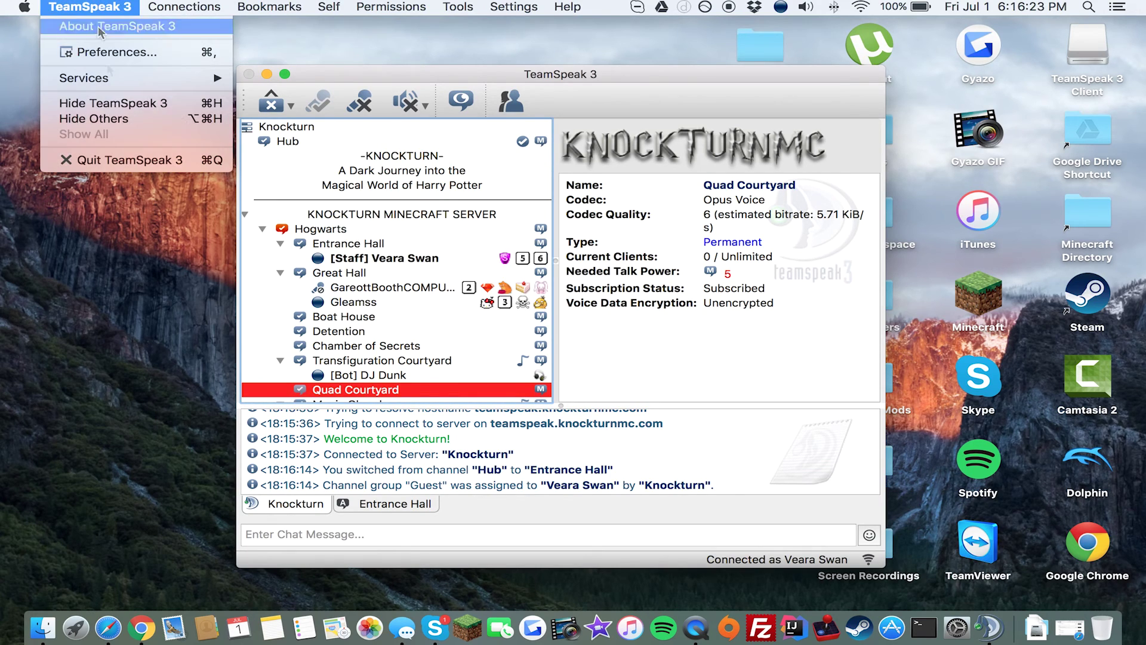
{"action": "left_click", "coordinate": [127, 160]}
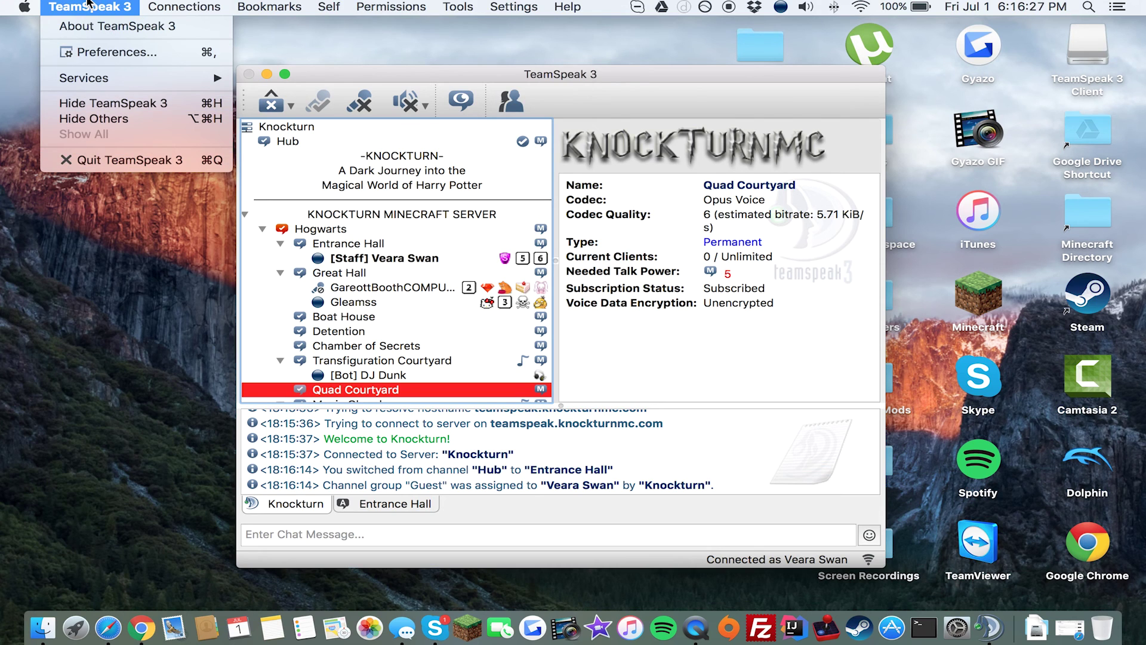